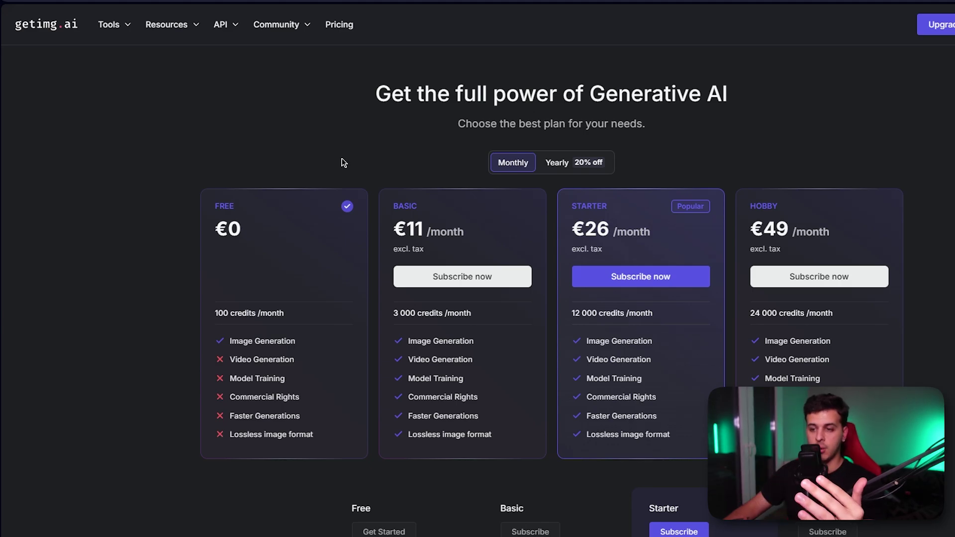
Examine the Free plan's feature list on the pricing page, from Image Generation down to Lossless image format.
{"action": "scroll", "coordinate": [343, 164], "scroll_direction": "down", "scroll_amount": 3}
{"action": "left_click_drag", "start_coordinate": [228, 161], "coordinate": [298, 163]}
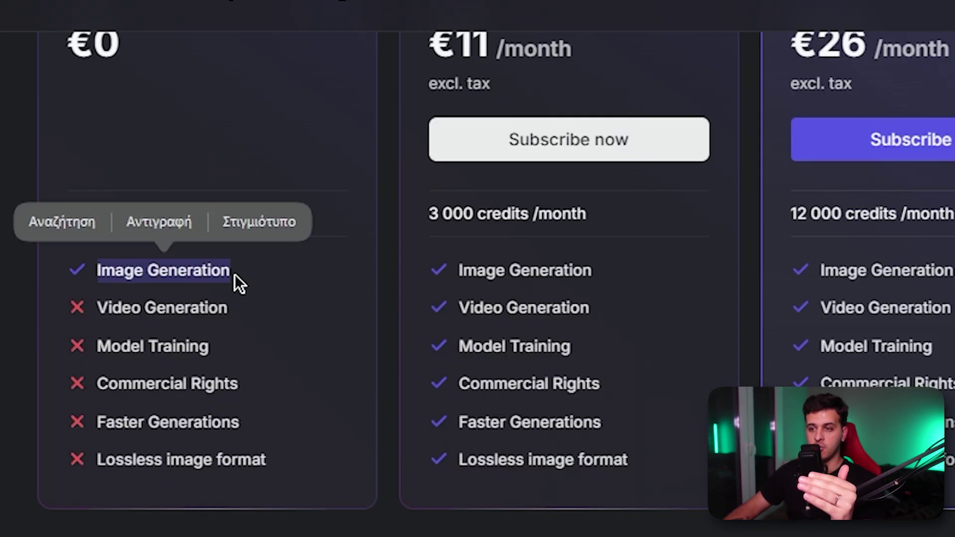
{"action": "left_click", "coordinate": [235, 274]}
{"action": "scroll", "coordinate": [239, 334], "scroll_direction": "down", "scroll_amount": 10}
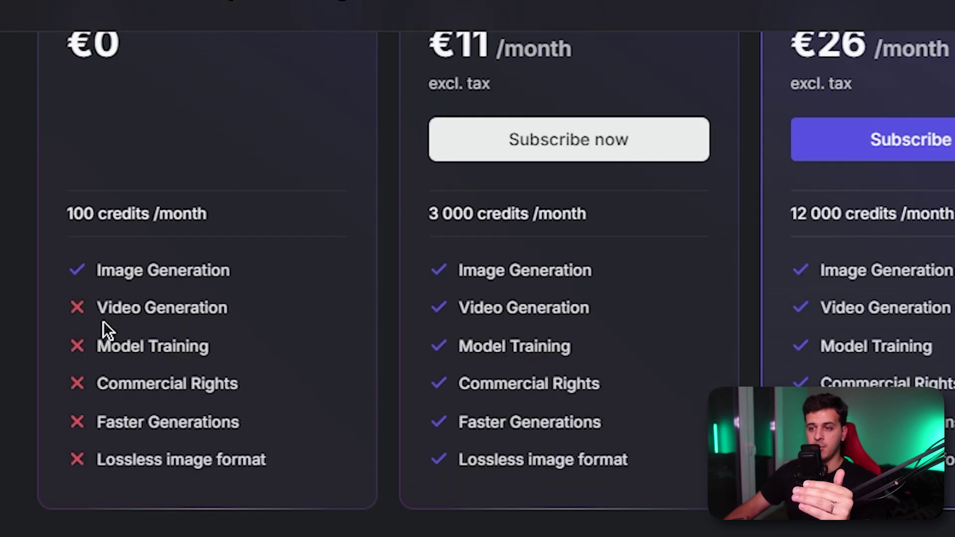
{"action": "left_click_drag", "start_coordinate": [103, 321], "coordinate": [189, 328]}
{"action": "left_click_drag", "start_coordinate": [98, 347], "coordinate": [185, 358]}
{"action": "left_click", "coordinate": [118, 377]}
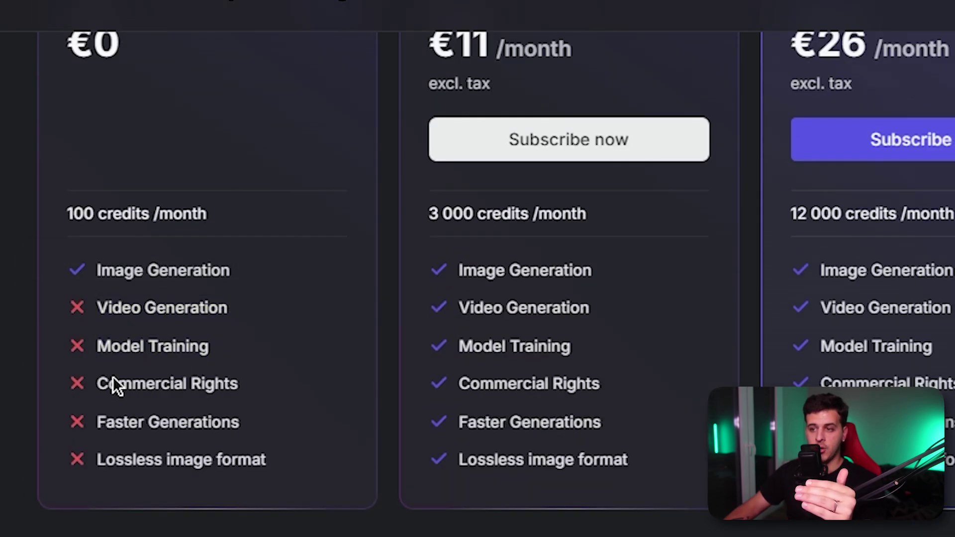
{"action": "left_click_drag", "start_coordinate": [97, 384], "coordinate": [254, 392]}
{"action": "left_click_drag", "start_coordinate": [98, 422], "coordinate": [273, 420]}
{"action": "left_click", "coordinate": [273, 420]}
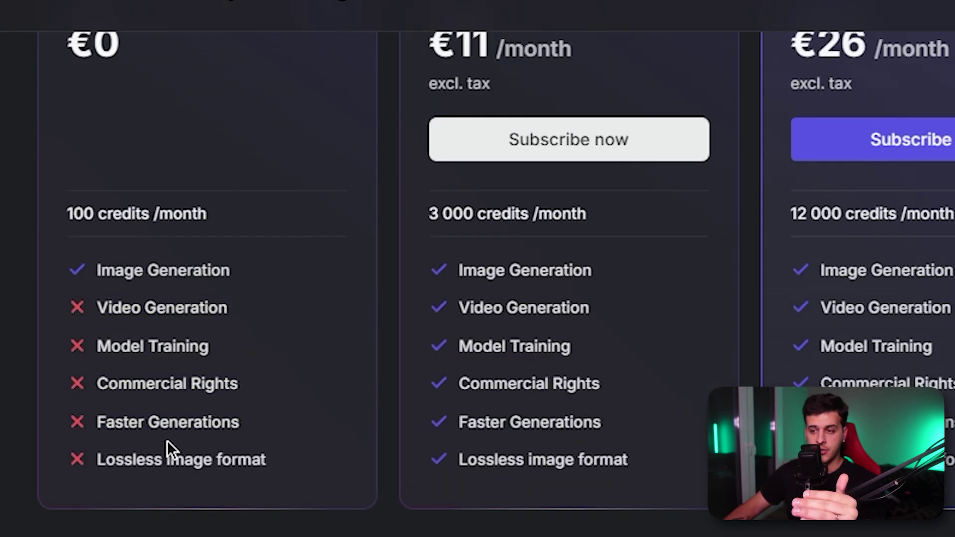
{"action": "left_click_drag", "start_coordinate": [98, 459], "coordinate": [258, 460]}
{"action": "left_click", "coordinate": [259, 460]}
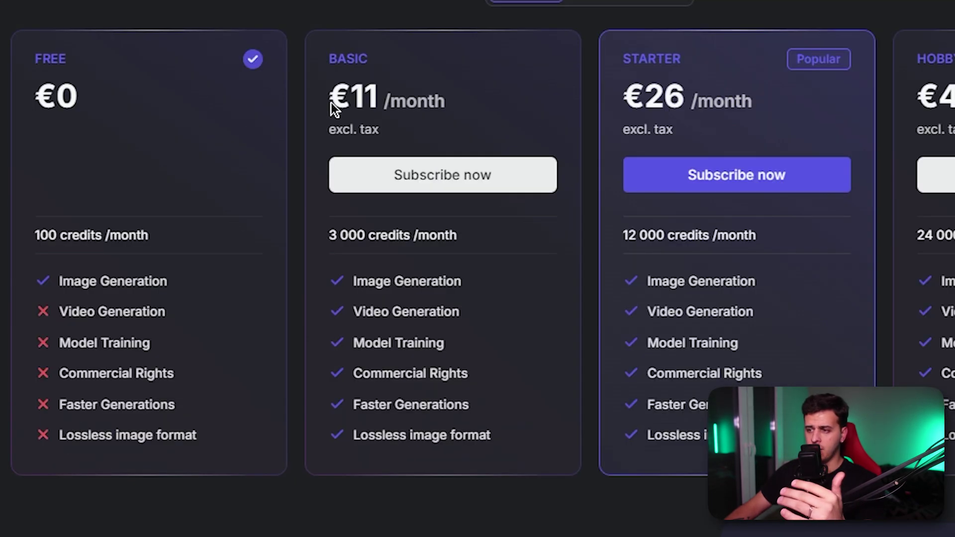
Examine the Basic plan's price and the plan comparison table, from Usage and AI Generator down to Model Trainer and Extra.
{"action": "left_click_drag", "start_coordinate": [332, 107], "coordinate": [511, 98]}
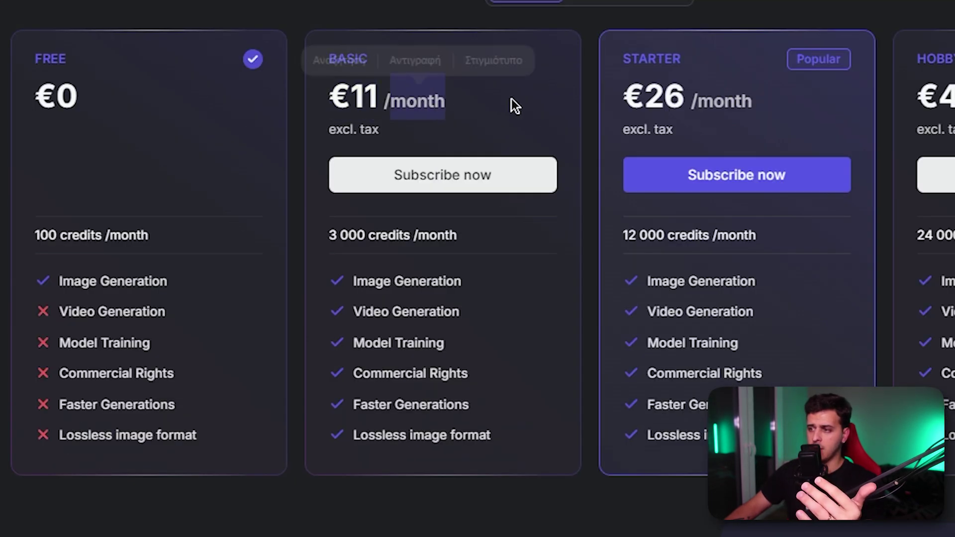
{"action": "left_click", "coordinate": [511, 99]}
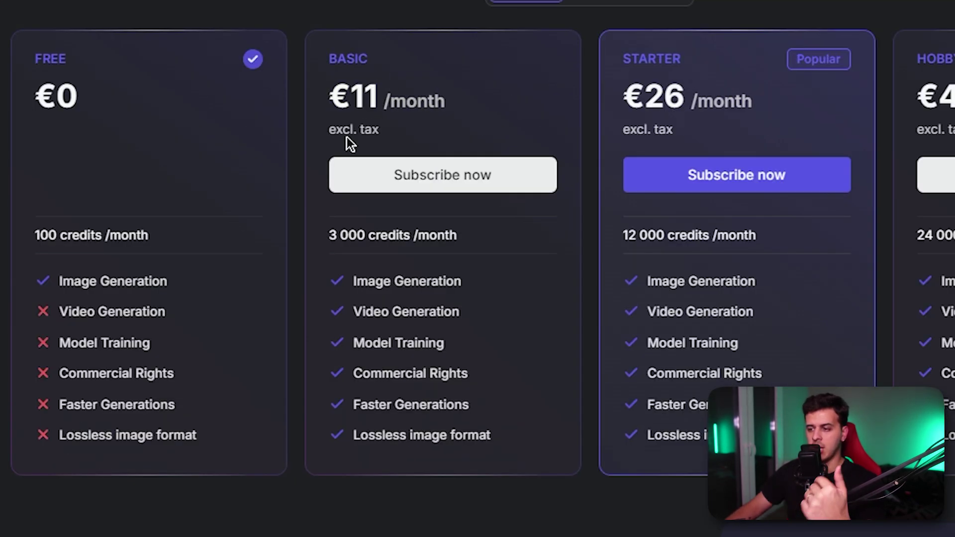
{"action": "scroll", "coordinate": [398, 371], "scroll_direction": "down", "scroll_amount": 5}
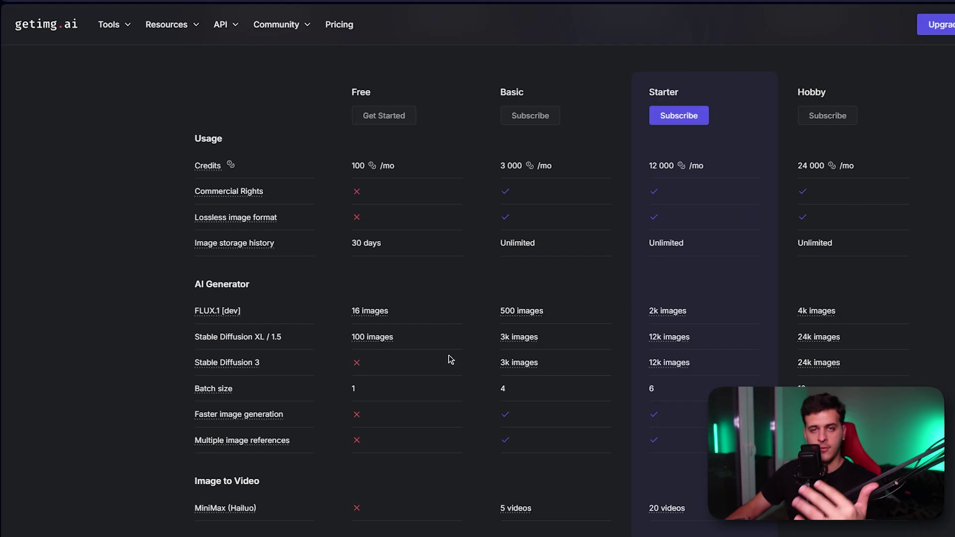
{"action": "scroll", "coordinate": [451, 359], "scroll_direction": "down", "scroll_amount": 2}
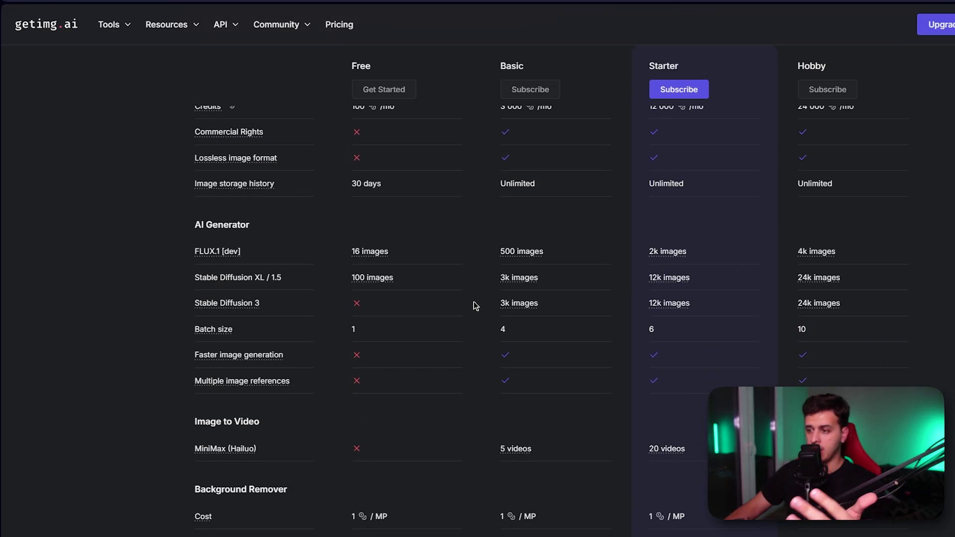
{"action": "mouse_move", "coordinate": [241, 308]}
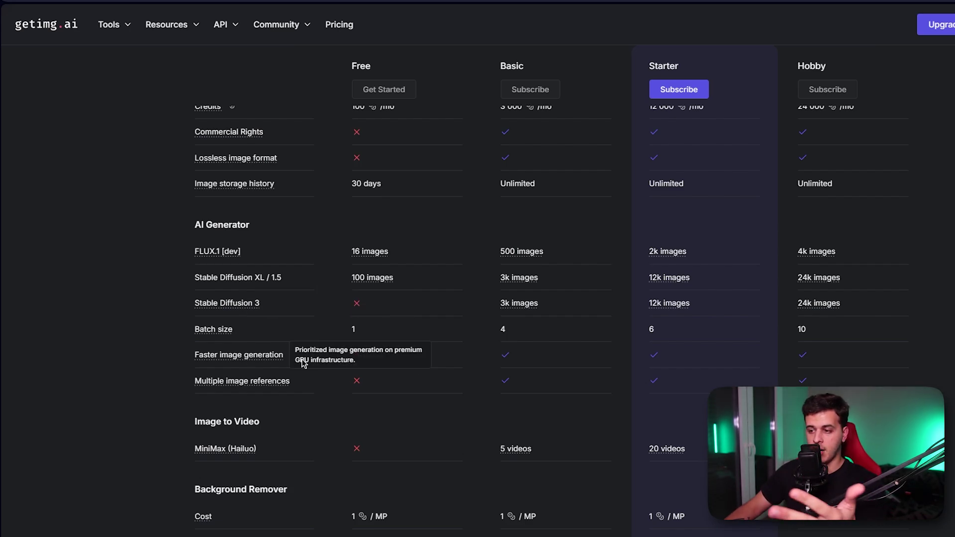
{"action": "scroll", "coordinate": [544, 395], "scroll_direction": "down", "scroll_amount": 5}
{"action": "mouse_move", "coordinate": [513, 213]}
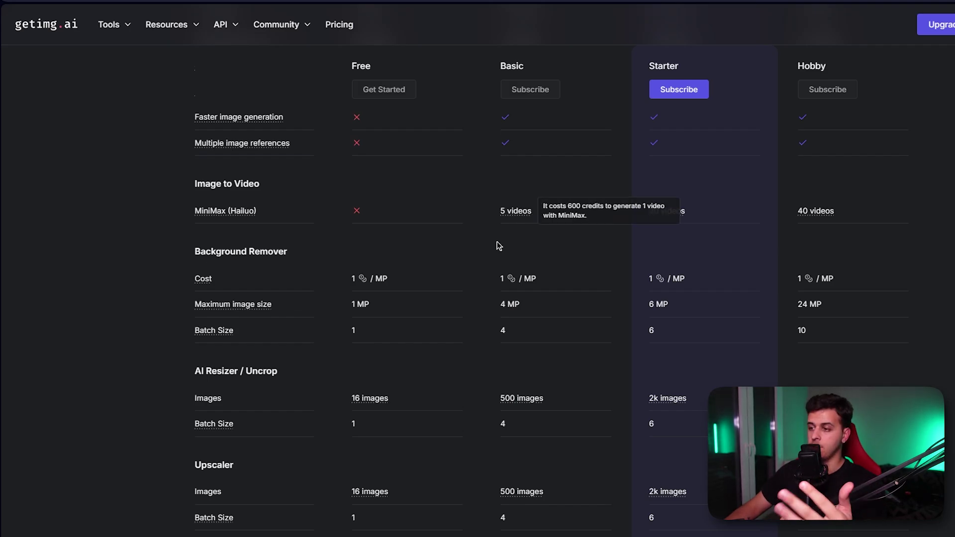
{"action": "scroll", "coordinate": [497, 246], "scroll_direction": "down", "scroll_amount": 7}
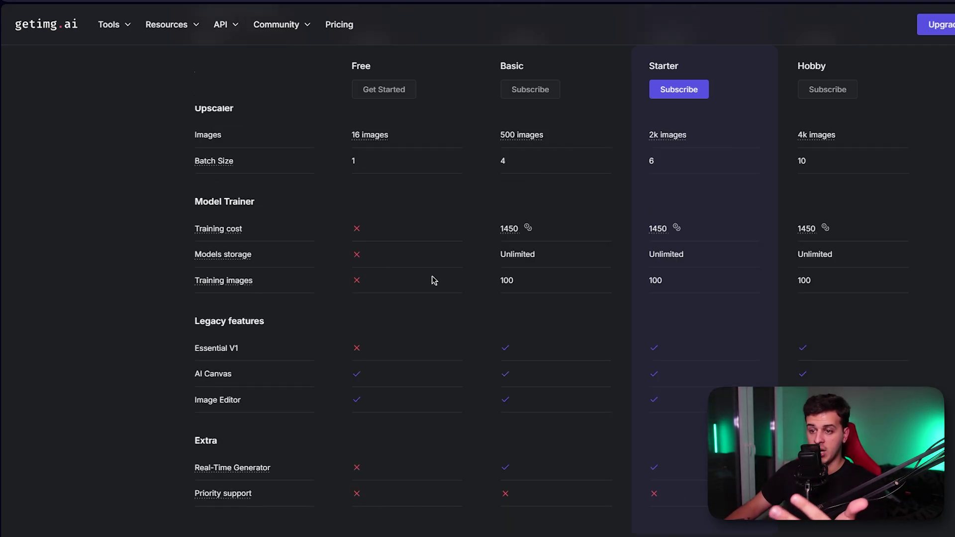
Open the AI Generator tool for creating images from text.
{"action": "scroll", "coordinate": [433, 281], "scroll_direction": "up", "scroll_amount": 10}
{"action": "left_click", "coordinate": [111, 25]}
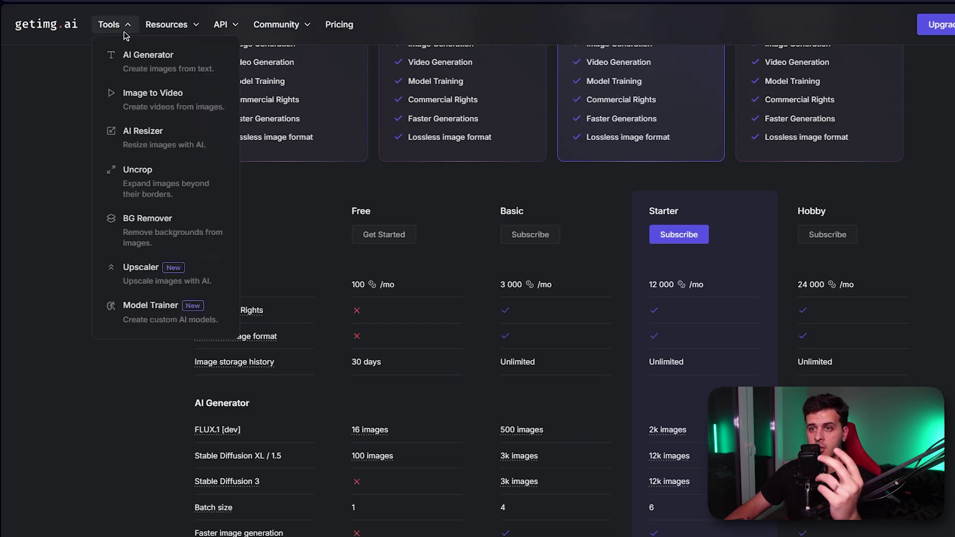
{"action": "left_click", "coordinate": [132, 63]}
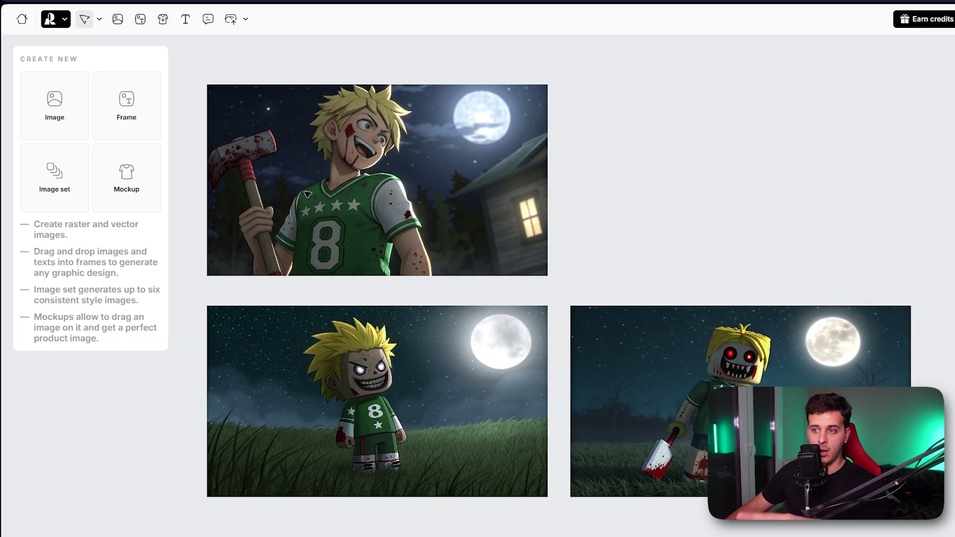
In the Recraft project, copy the full prompt of the image showing the blocky, red-eyed Roblox character in the dark field.
{"action": "left_click", "coordinate": [297, 198]}
{"action": "scroll", "coordinate": [656, 214], "scroll_direction": "down", "scroll_amount": 4}
{"action": "scroll", "coordinate": [656, 214], "scroll_direction": "up", "scroll_amount": 4}
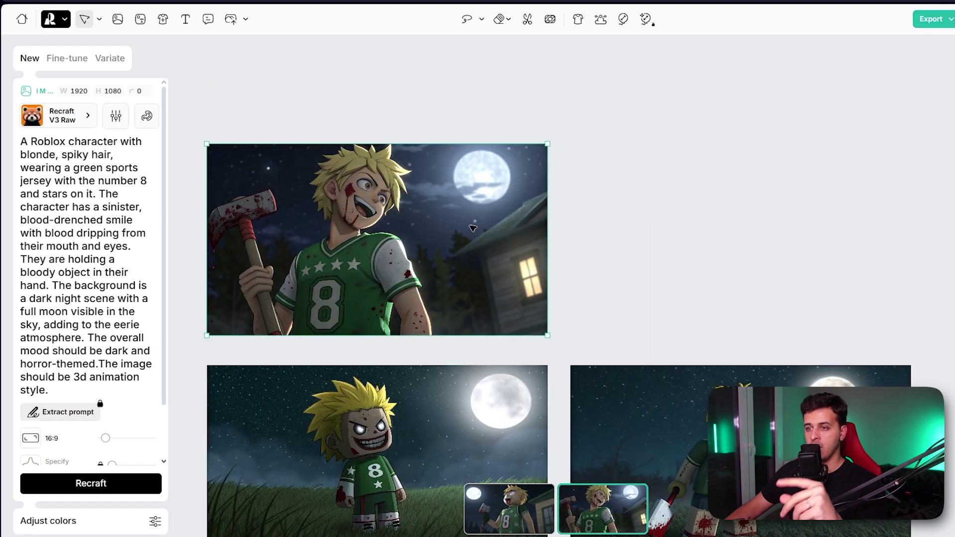
{"action": "left_click", "coordinate": [730, 384]}
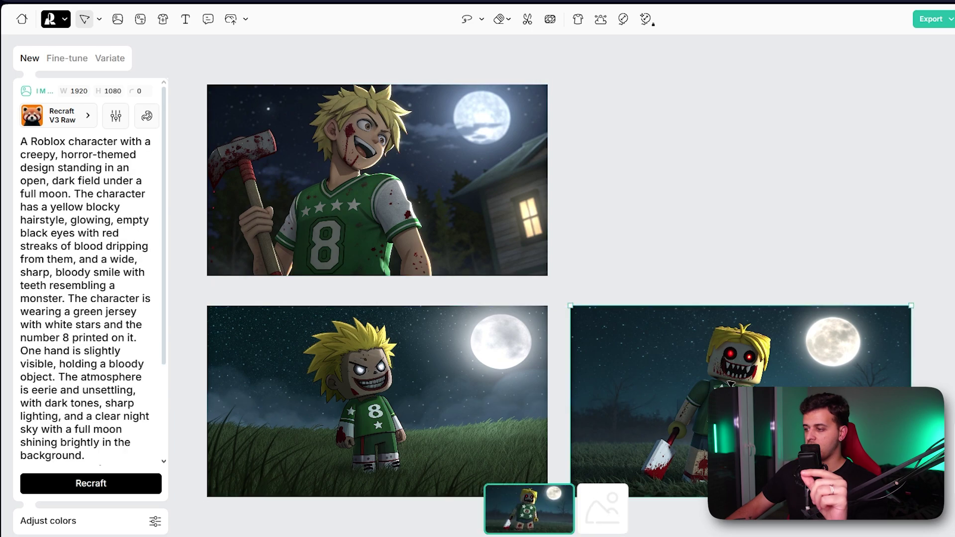
{"action": "triple_click", "coordinate": [127, 312]}
{"action": "key", "text": "ctrl+c"}
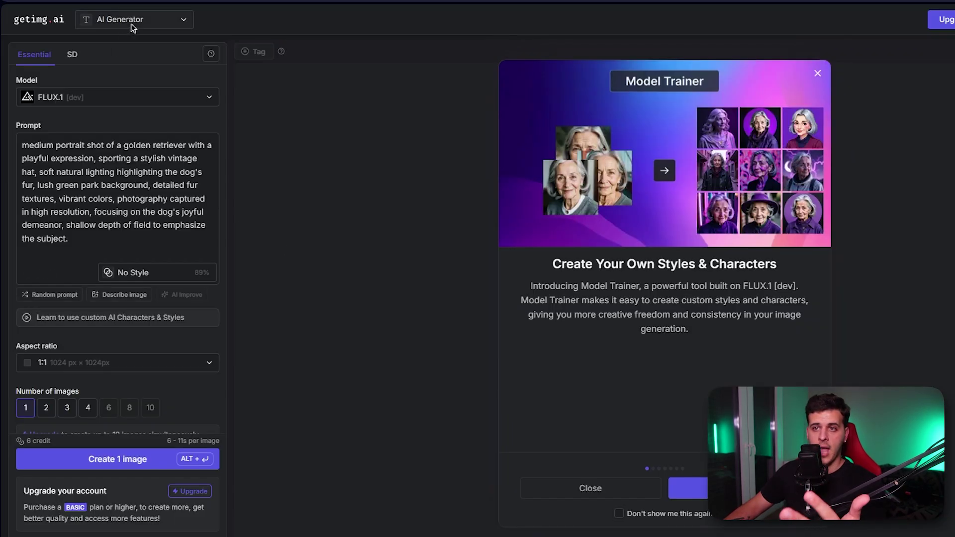
In getimg.ai's AI Generator, look through the available models and choose FLUX.1 [dev].
{"action": "left_click", "coordinate": [145, 97]}
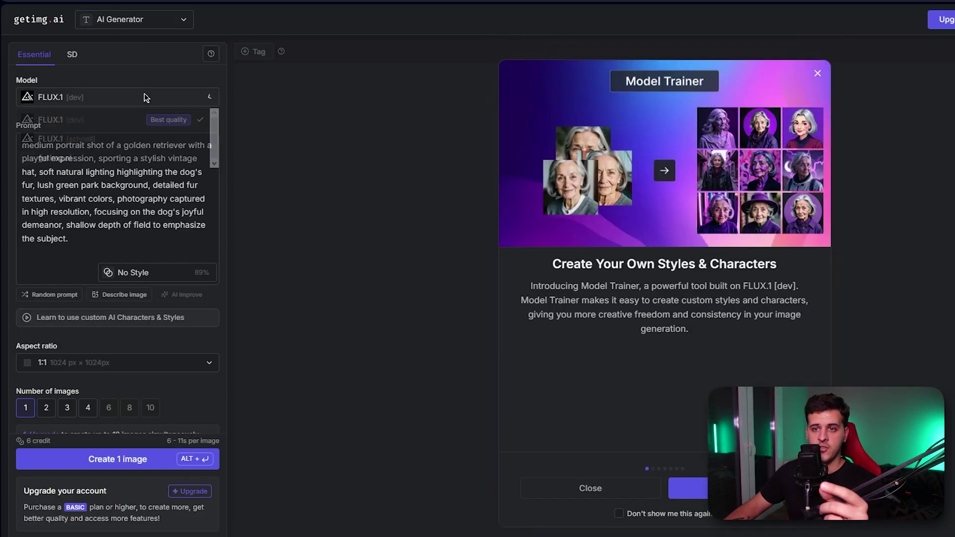
{"action": "scroll", "coordinate": [66, 118], "scroll_direction": "down", "scroll_amount": 2}
{"action": "scroll", "coordinate": [60, 119], "scroll_direction": "up", "scroll_amount": 2}
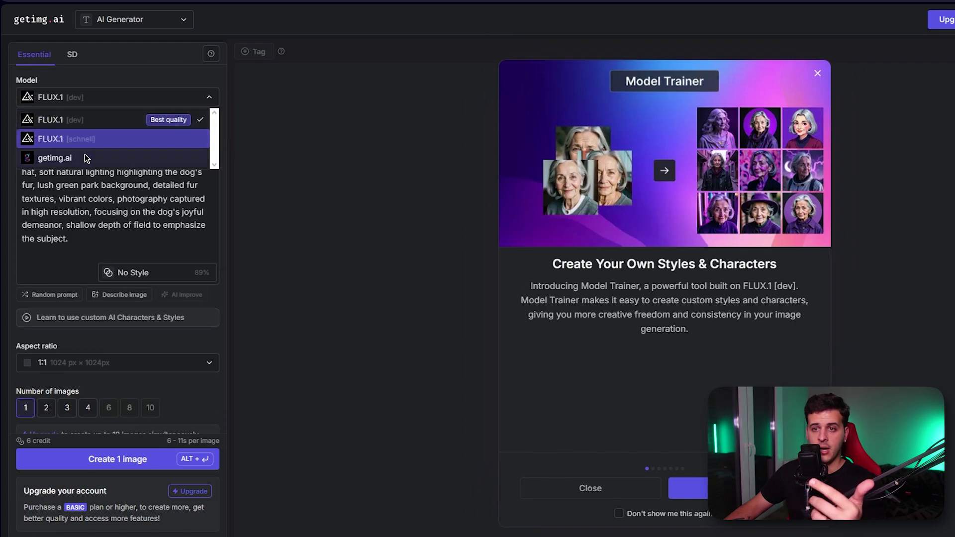
{"action": "left_click", "coordinate": [64, 121]}
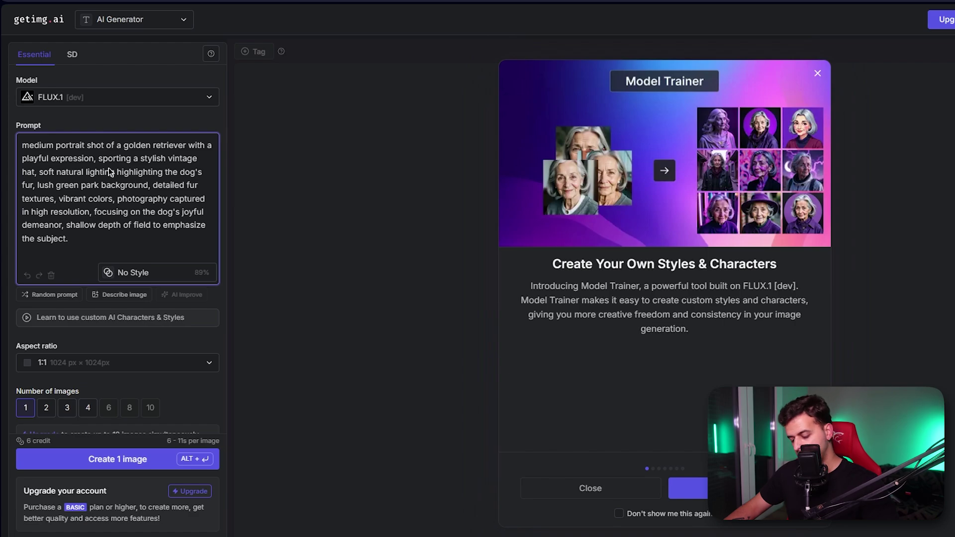
Replace the golden retriever prompt with the copied Roblox horror character prompt and check the style options, leaving No Style.
{"action": "key", "text": "ctrl+a"}
{"action": "key", "text": "ctrl+v"}
{"action": "left_click_drag", "start_coordinate": [102, 305], "coordinate": [22, 149]}
{"action": "left_click", "coordinate": [113, 240]}
{"action": "scroll", "coordinate": [113, 244], "scroll_direction": "down", "scroll_amount": 1}
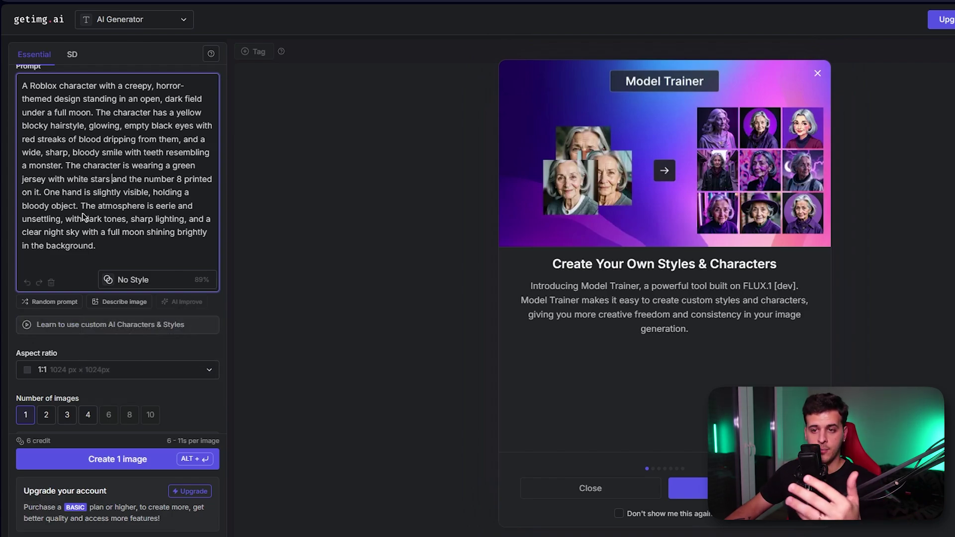
{"action": "scroll", "coordinate": [82, 213], "scroll_direction": "up", "scroll_amount": 1}
{"action": "left_click_drag", "start_coordinate": [100, 305], "coordinate": [26, 170]}
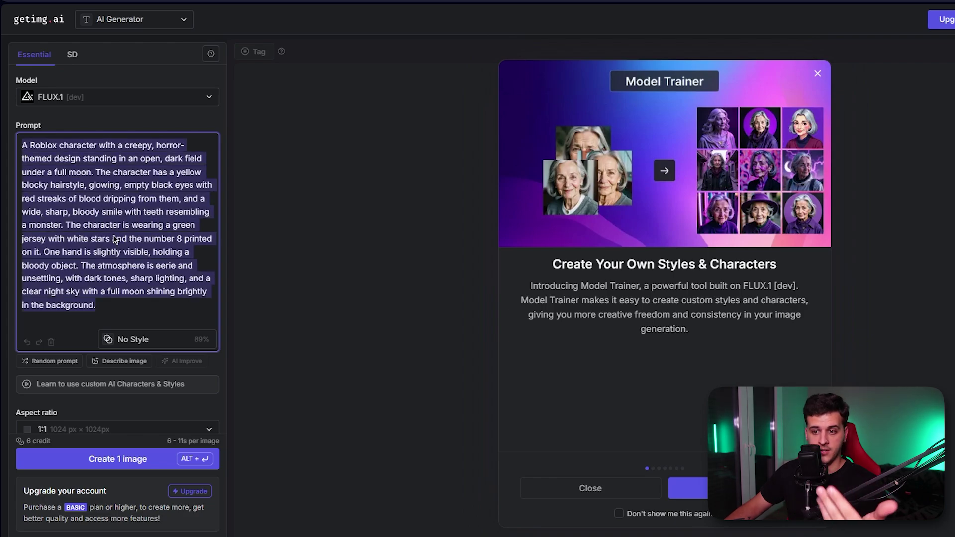
{"action": "left_click", "coordinate": [132, 340]}
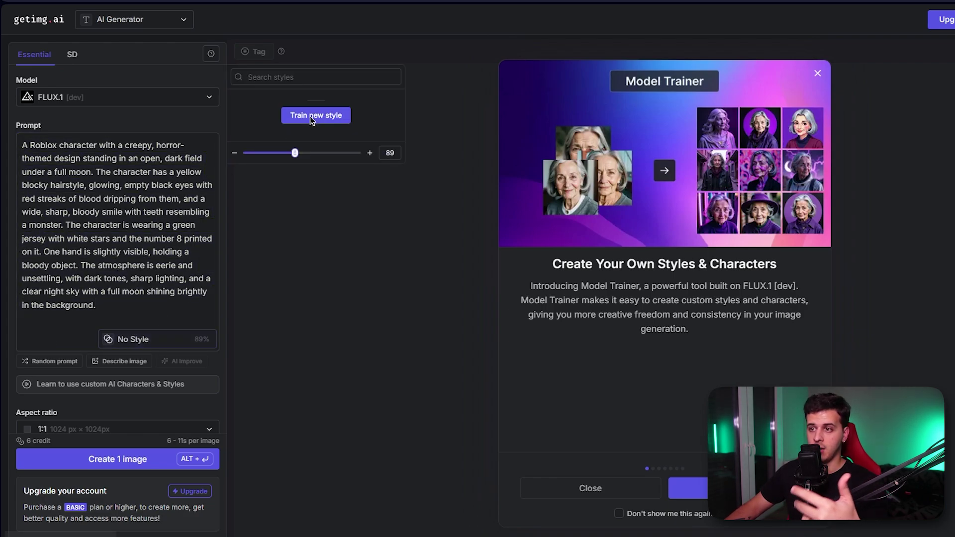
{"action": "left_click", "coordinate": [273, 210]}
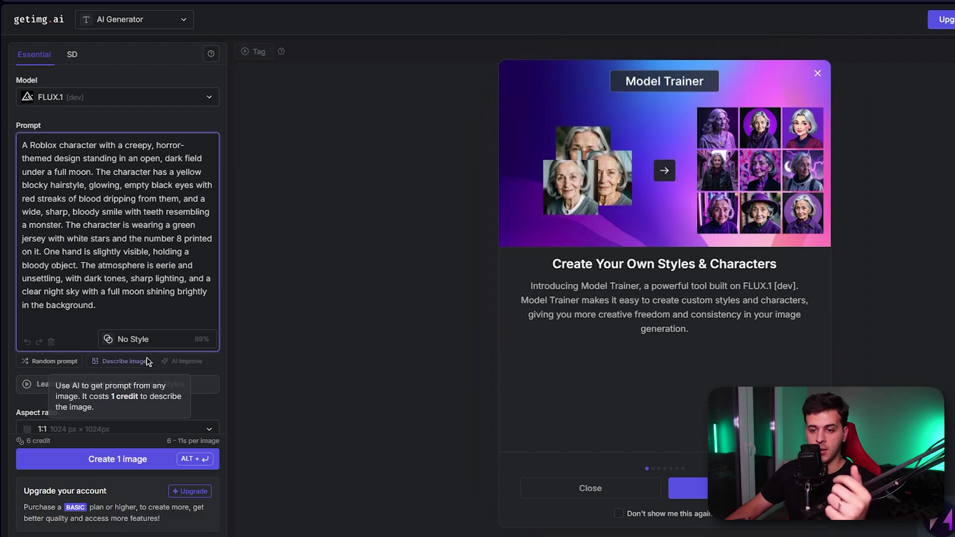
Set the image's aspect ratio to 16:9 (1280 px × 720px).
{"action": "scroll", "coordinate": [146, 357], "scroll_direction": "down", "scroll_amount": 3}
{"action": "left_click", "coordinate": [110, 251]}
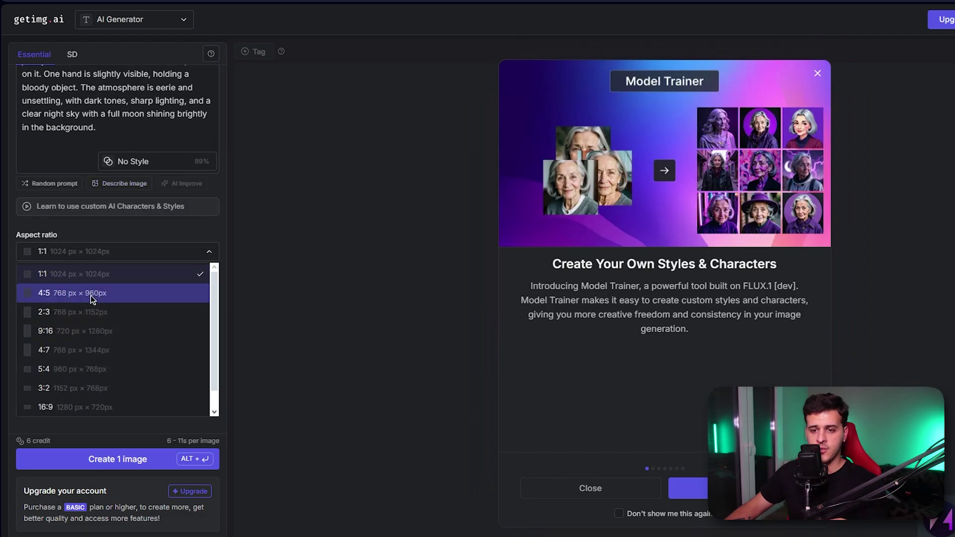
{"action": "scroll", "coordinate": [91, 308], "scroll_direction": "down", "scroll_amount": 1}
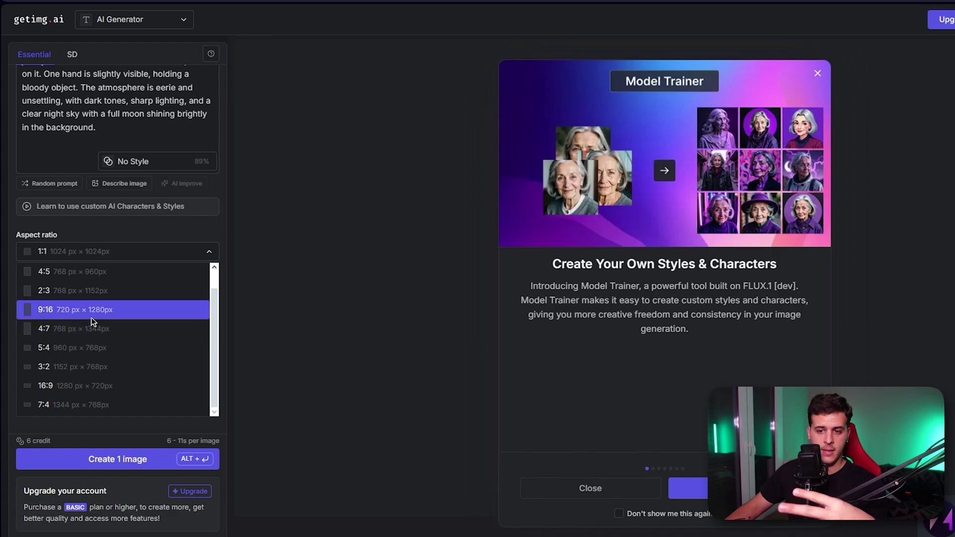
{"action": "left_click", "coordinate": [91, 316]}
{"action": "left_click", "coordinate": [122, 253]}
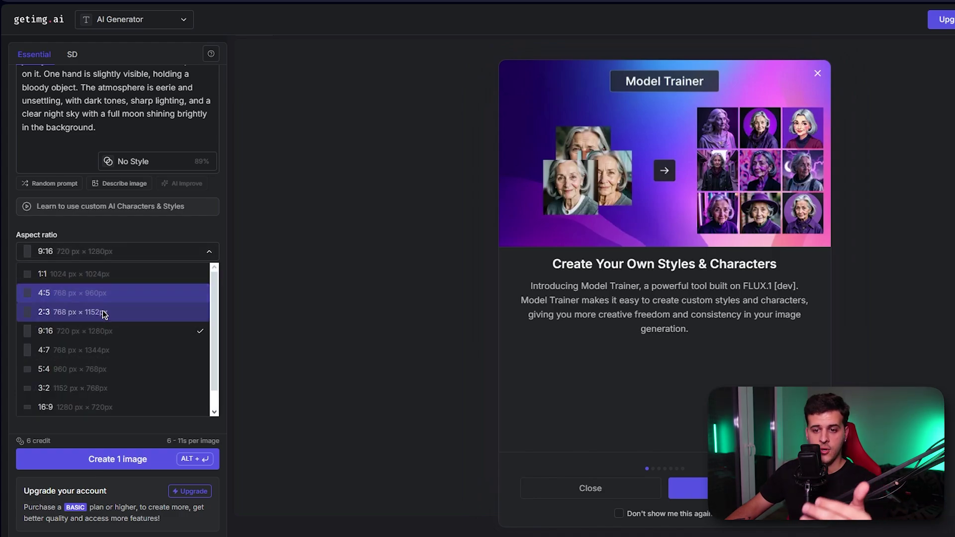
{"action": "scroll", "coordinate": [102, 338], "scroll_direction": "down", "scroll_amount": 1}
{"action": "left_click", "coordinate": [86, 391]}
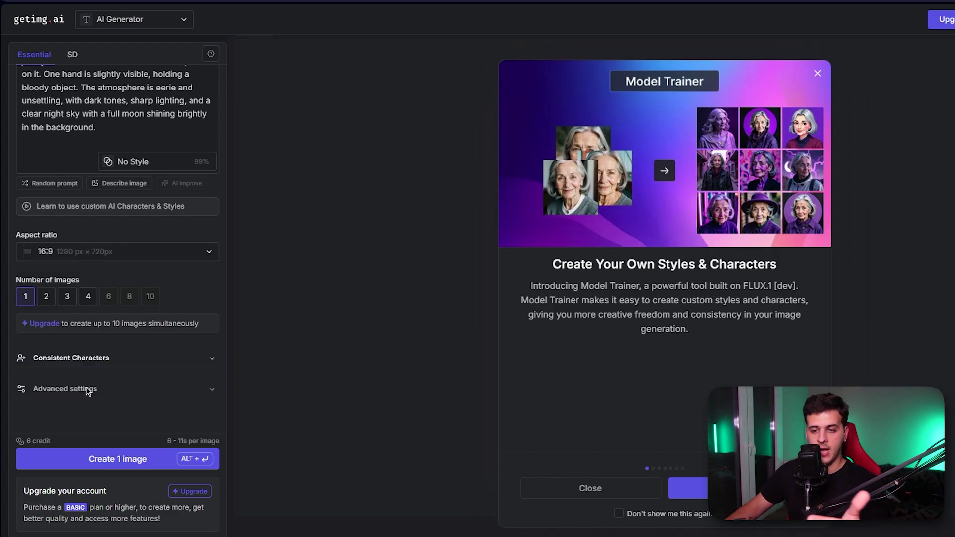
Generate one image from the prompt, dismiss the Model Trainer announcement and view the result enlarged.
{"action": "left_click", "coordinate": [113, 461]}
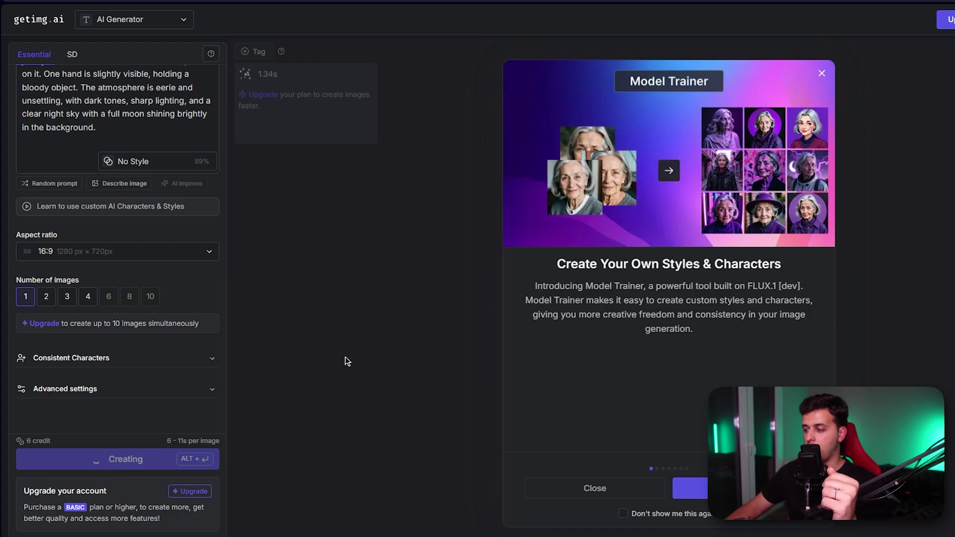
{"action": "left_click", "coordinate": [620, 491]}
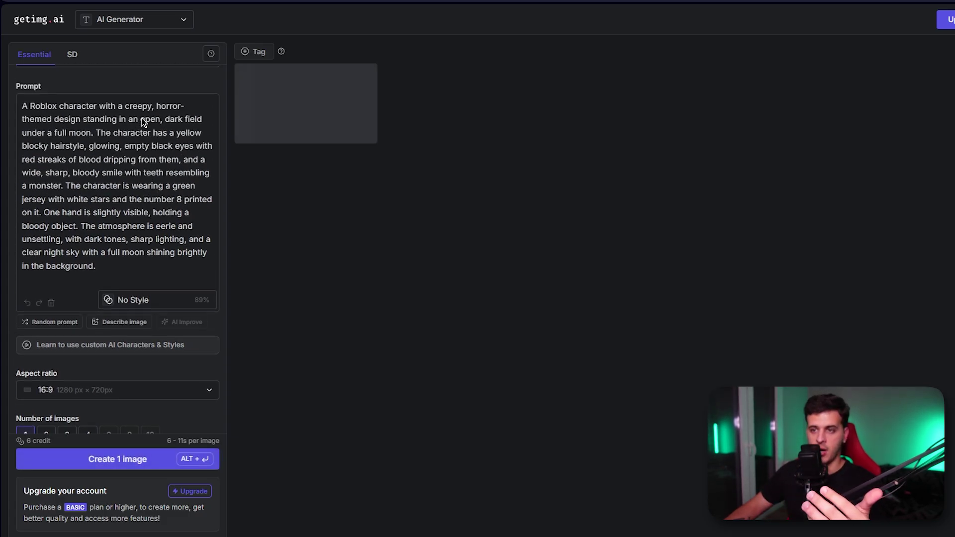
{"action": "left_click", "coordinate": [301, 108]}
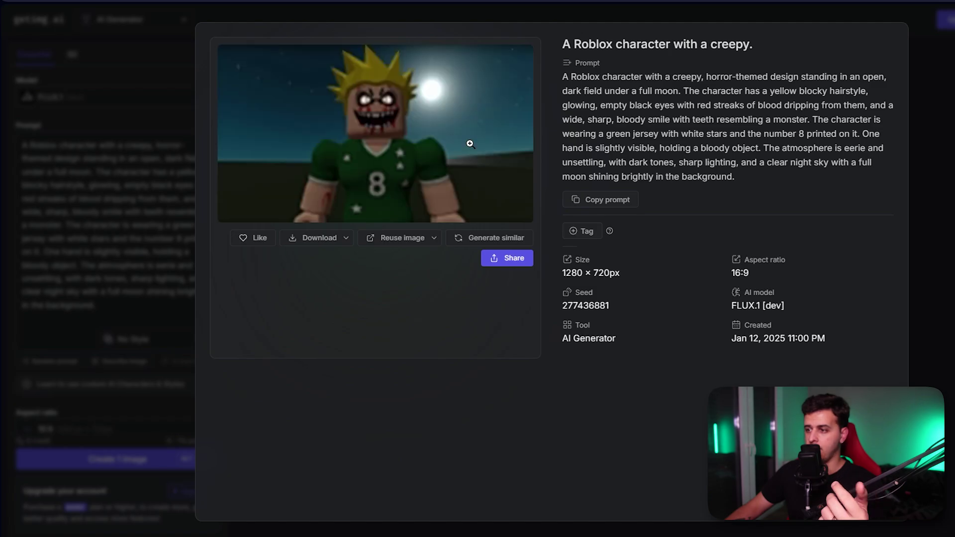
{"action": "left_click", "coordinate": [406, 161]}
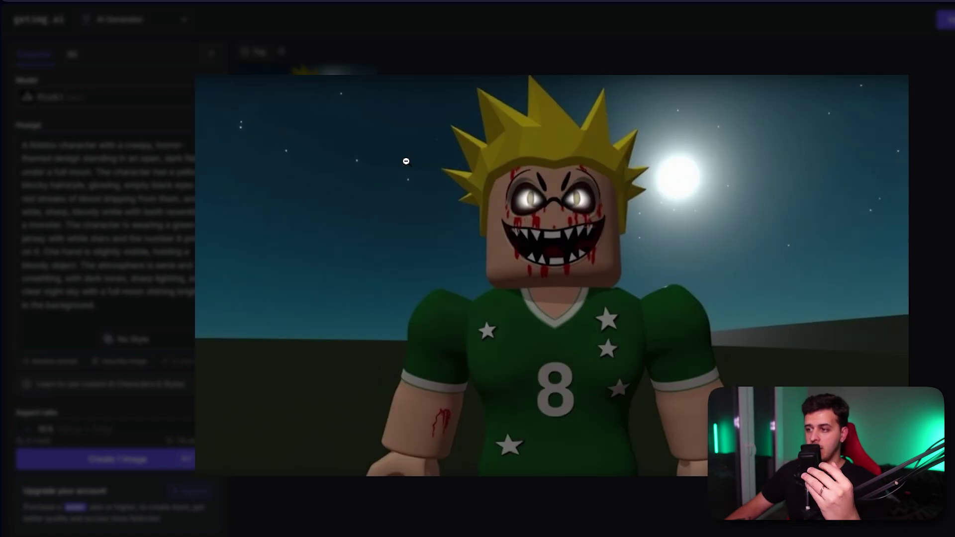
{"action": "left_click", "coordinate": [538, 211]}
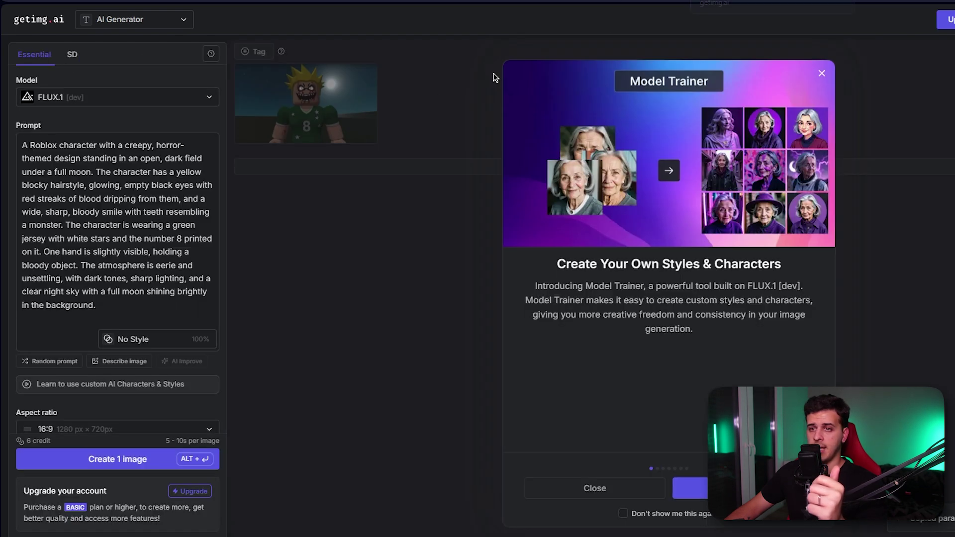
Close the Model Trainer announcement and generate another image with the same prompt and settings.
{"action": "left_click", "coordinate": [821, 74]}
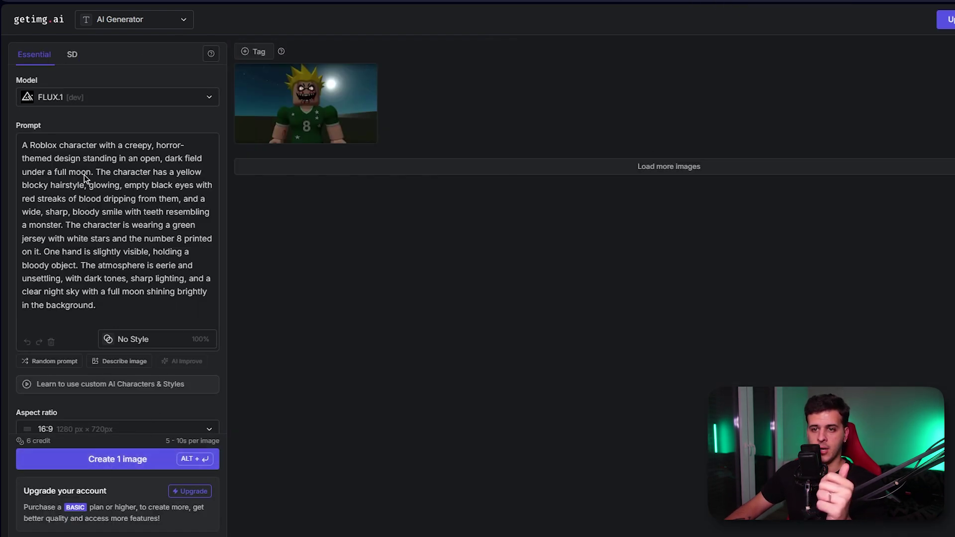
{"action": "left_click", "coordinate": [127, 463]}
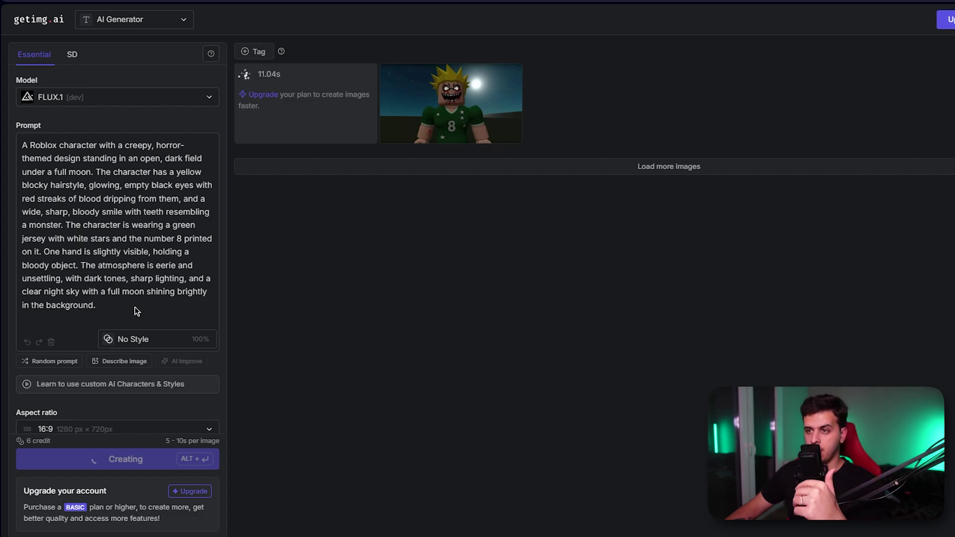
View the newly generated Roblox horror image enlarged and close it to return to the generator.
{"action": "mouse_move", "coordinate": [321, 91]}
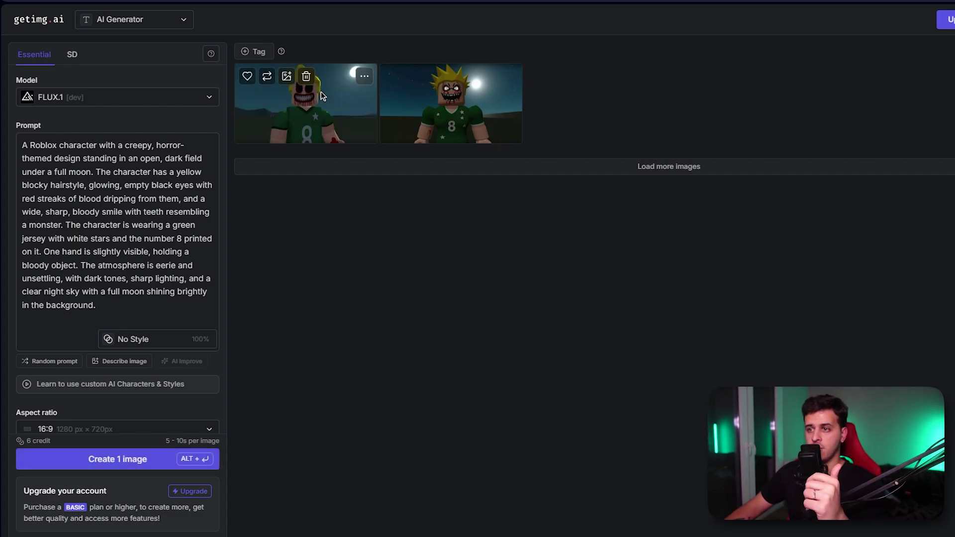
{"action": "left_click", "coordinate": [321, 101]}
{"action": "left_click", "coordinate": [384, 166]}
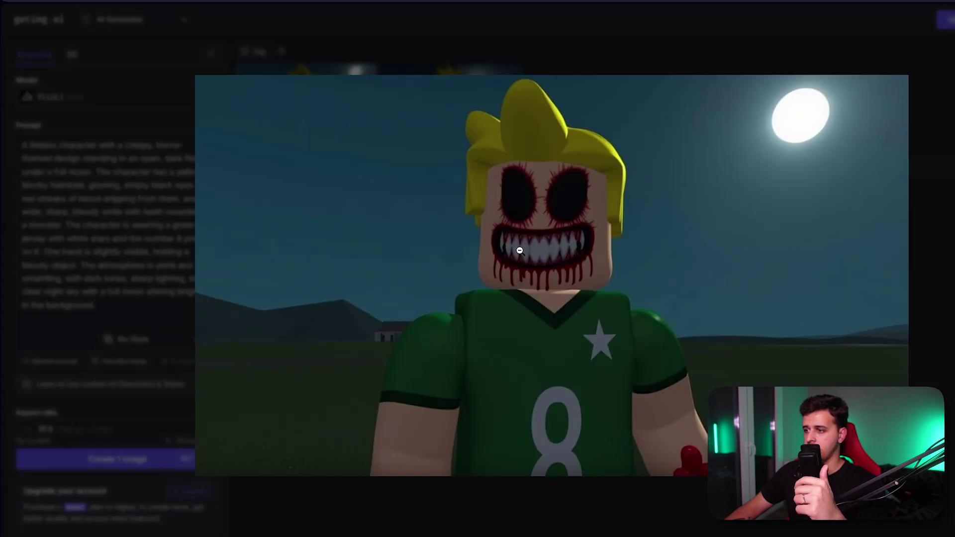
{"action": "left_click", "coordinate": [949, 308]}
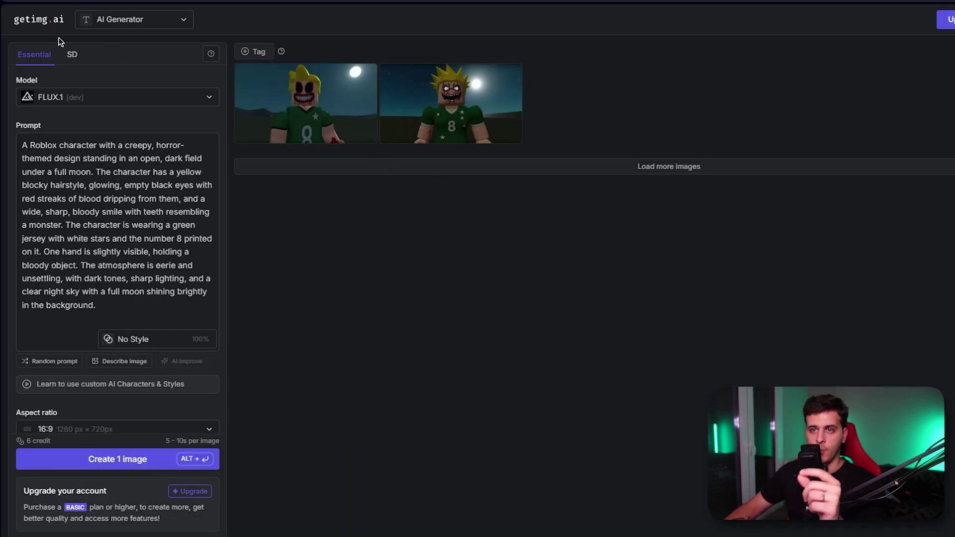
Remove the background from the spiky-haired character image in the gallery with the Background Remover tool.
{"action": "left_click", "coordinate": [173, 22]}
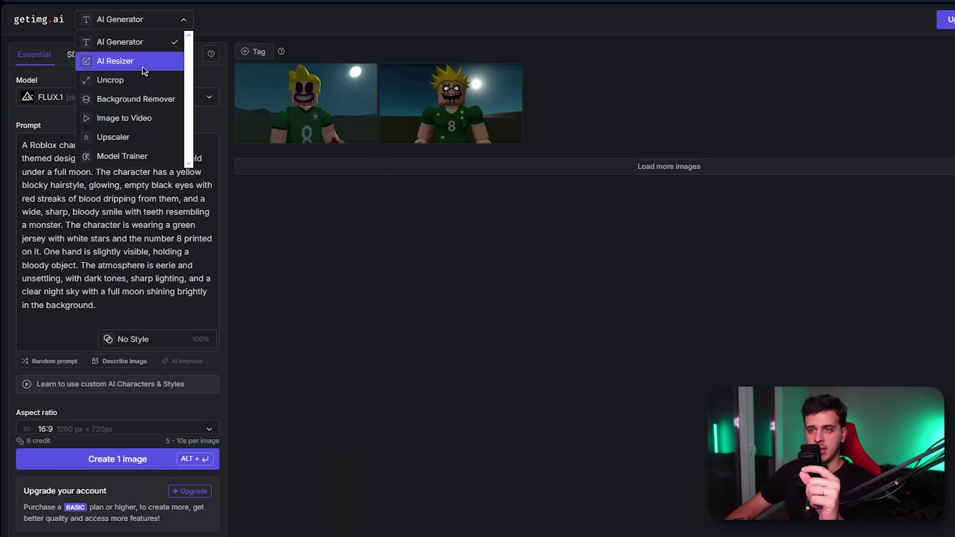
{"action": "left_click", "coordinate": [133, 99]}
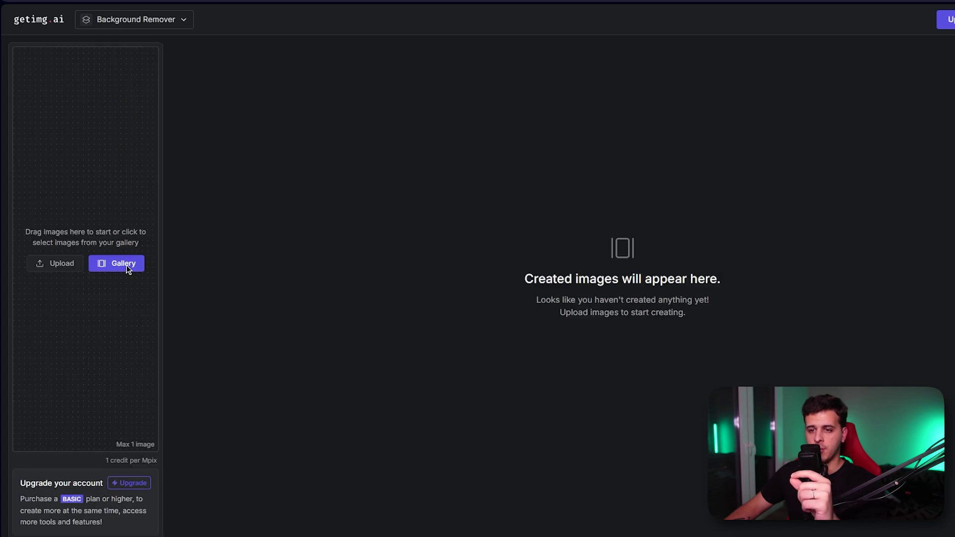
{"action": "left_click", "coordinate": [122, 266]}
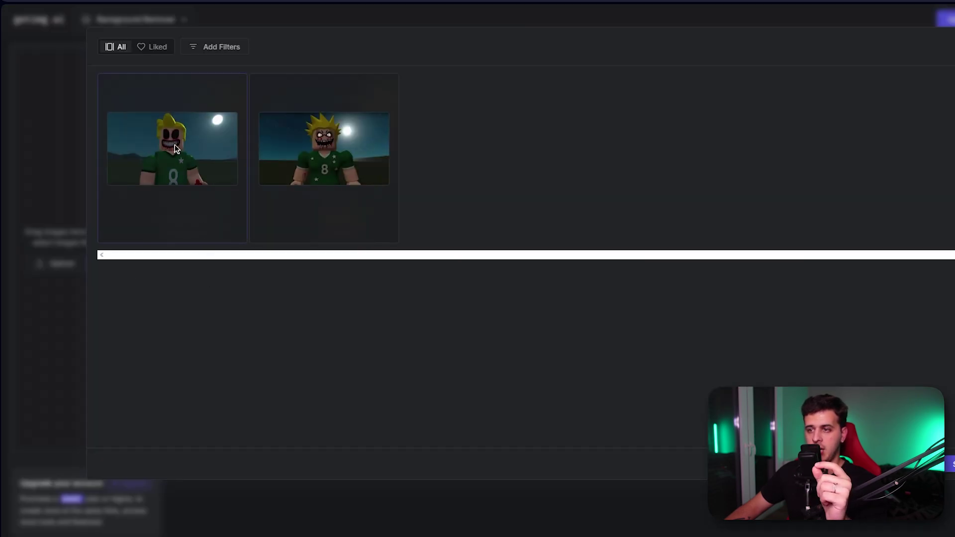
{"action": "left_click", "coordinate": [342, 153]}
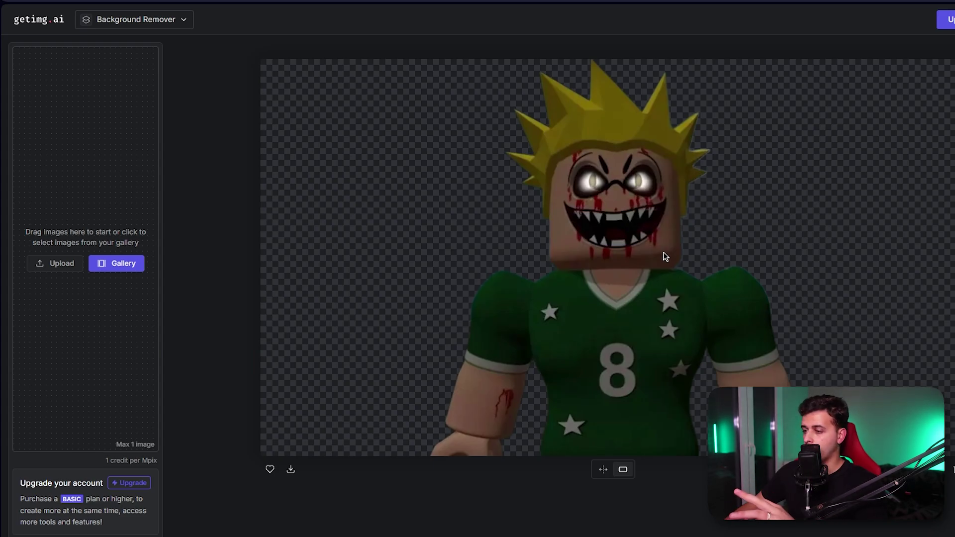
Compare the background-free image with its original using the before/after view, sweeping the divider to reveal the full cutout.
{"action": "left_click", "coordinate": [604, 470]}
{"action": "left_click_drag", "start_coordinate": [609, 259], "coordinate": [277, 300]}
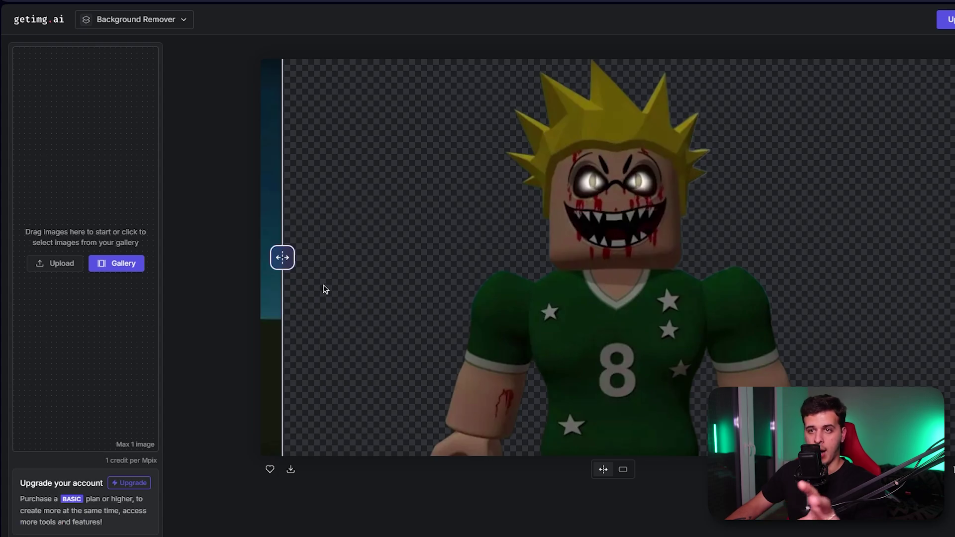
{"action": "left_click_drag", "start_coordinate": [306, 258], "coordinate": [210, 266]}
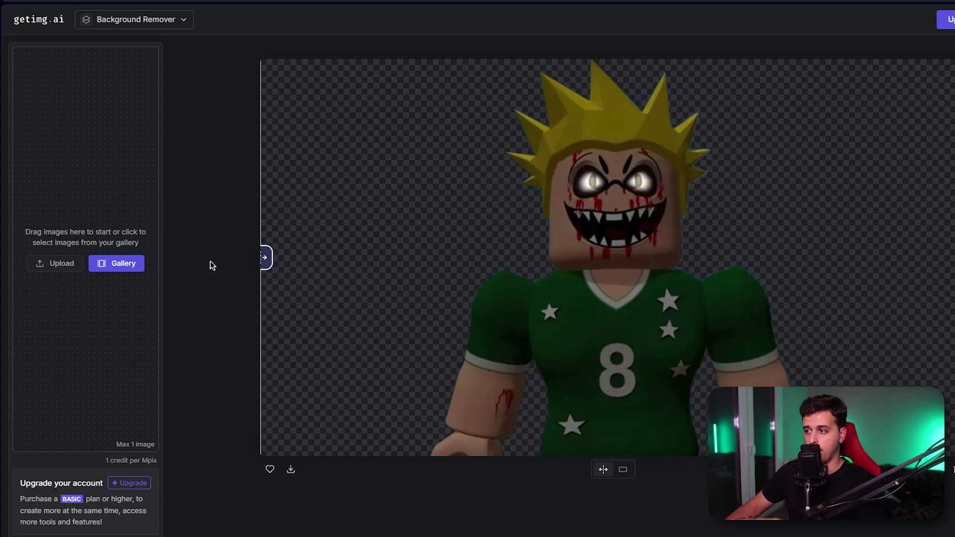
Upscale the gallery image of the character with empty black eyes using the Upscaler tool.
{"action": "left_click", "coordinate": [154, 20]}
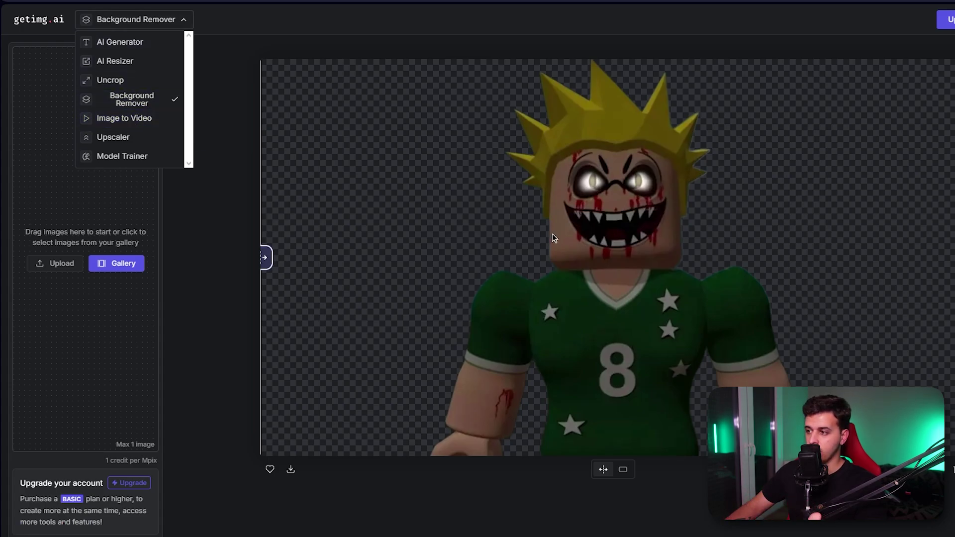
{"action": "left_click_drag", "start_coordinate": [265, 254], "coordinate": [279, 271]}
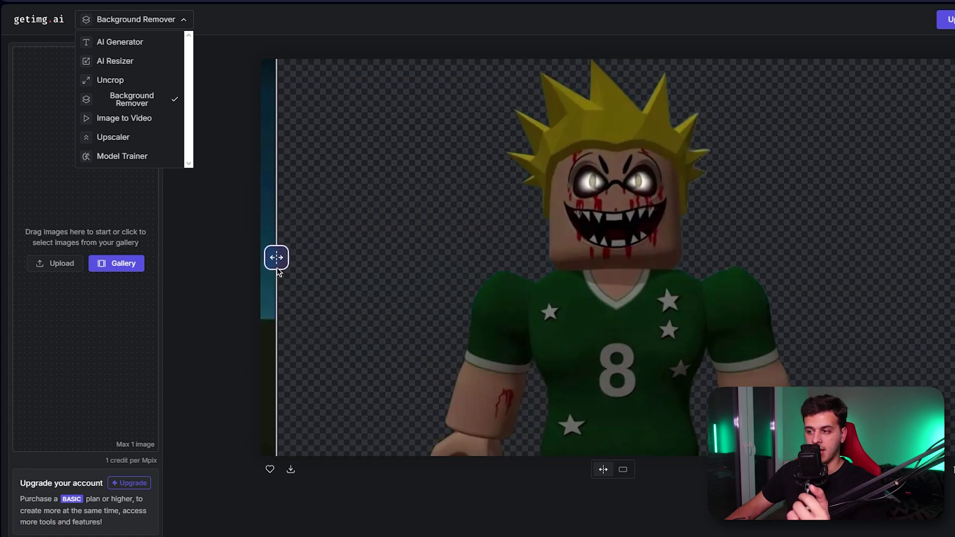
{"action": "left_click", "coordinate": [128, 133]}
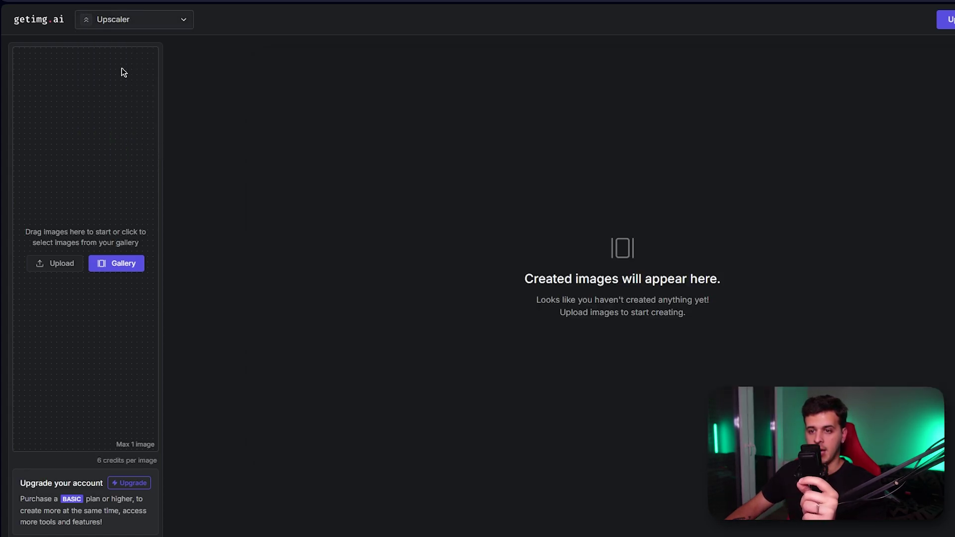
{"action": "left_click", "coordinate": [121, 262]}
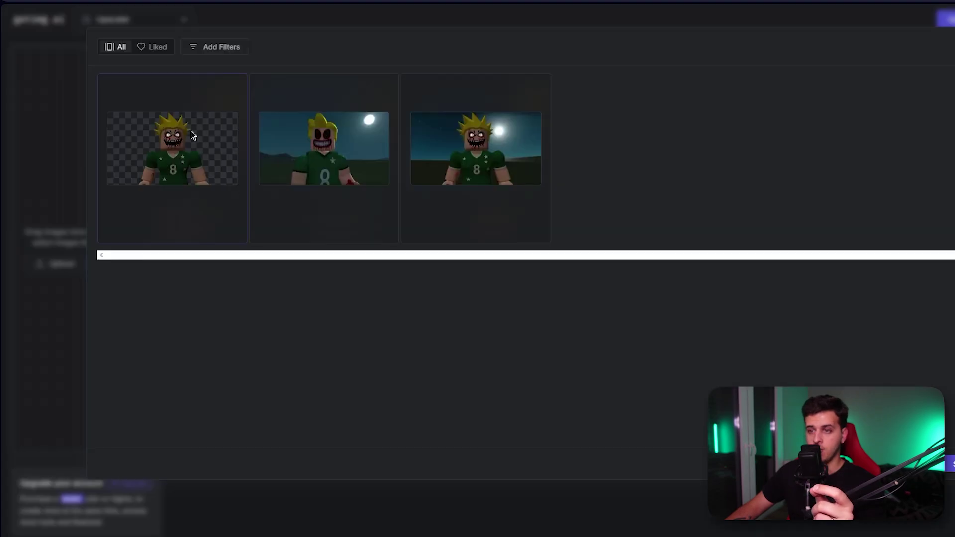
{"action": "left_click", "coordinate": [323, 149]}
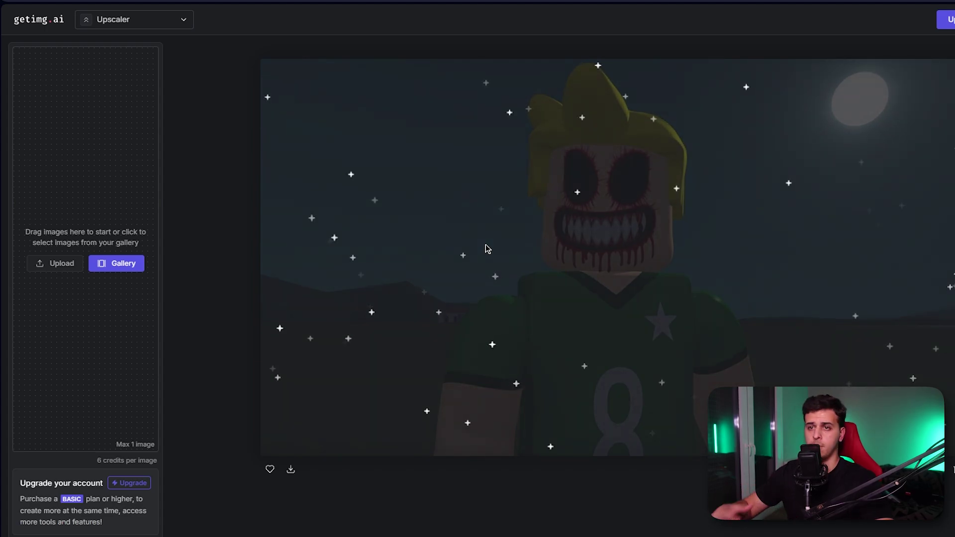
Uncrop the background-free spiky-haired character image from the gallery with the Uncrop tool.
{"action": "left_click", "coordinate": [151, 14]}
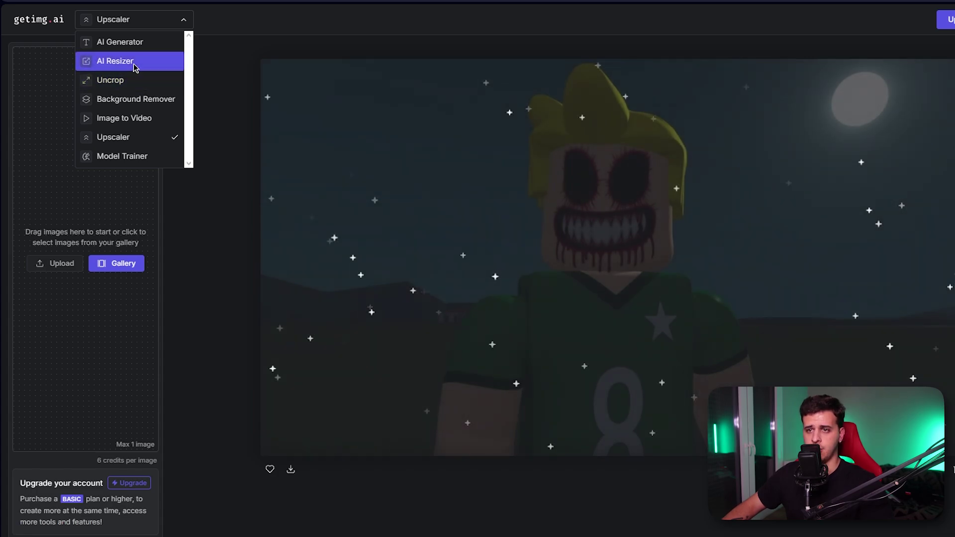
{"action": "left_click", "coordinate": [110, 81]}
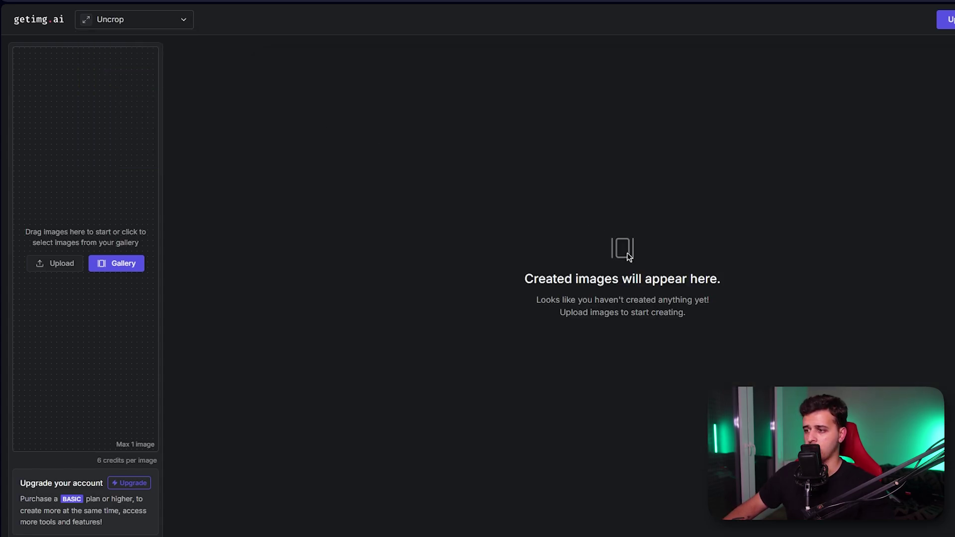
{"action": "left_click", "coordinate": [107, 266]}
{"action": "left_click", "coordinate": [348, 159]}
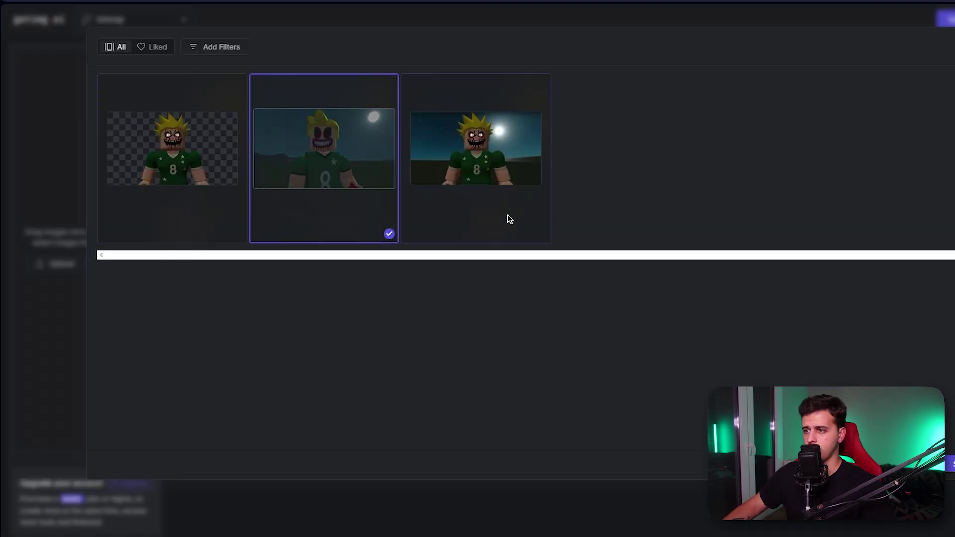
{"action": "left_click", "coordinate": [207, 157]}
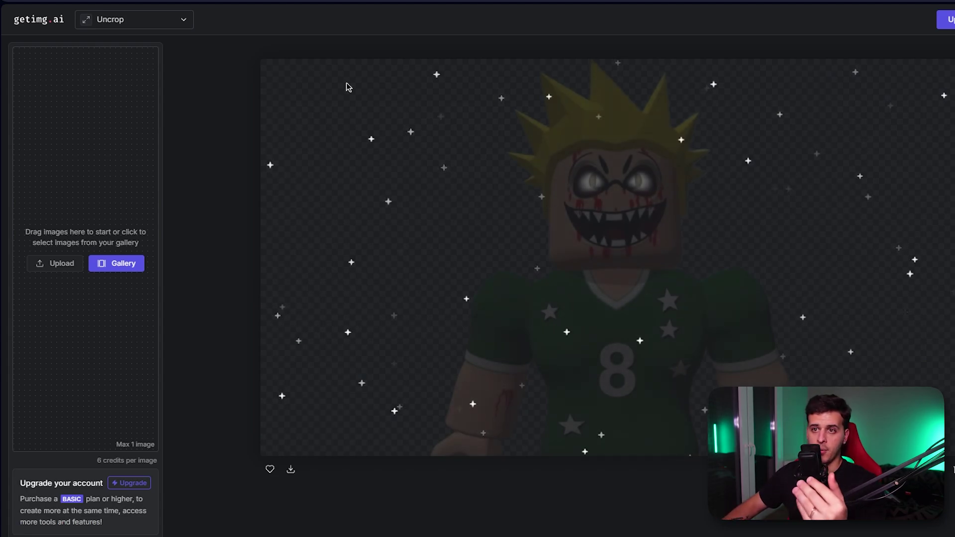
Compare the uncropped spiky-haired character with its original in the before/after view until the full result shows.
{"action": "left_click", "coordinate": [166, 20]}
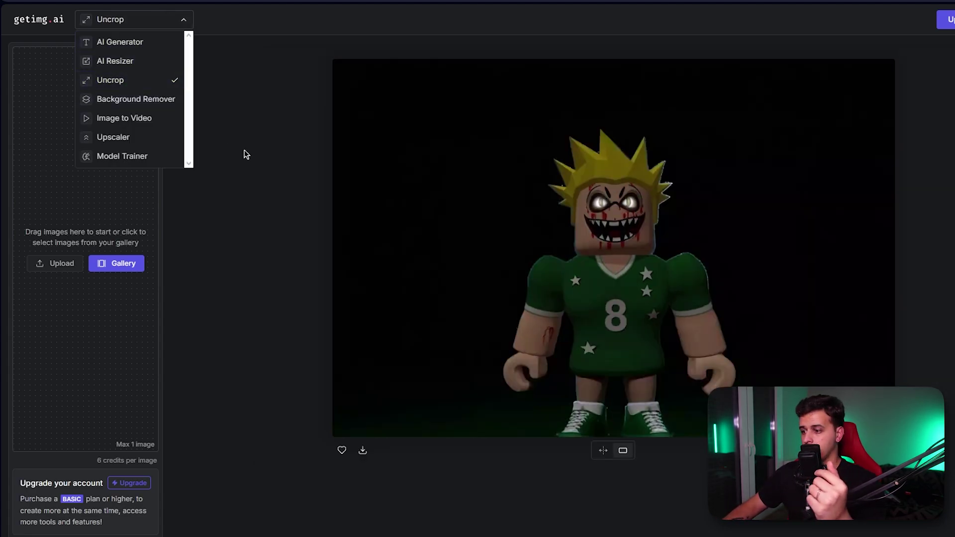
{"action": "left_click", "coordinate": [246, 154]}
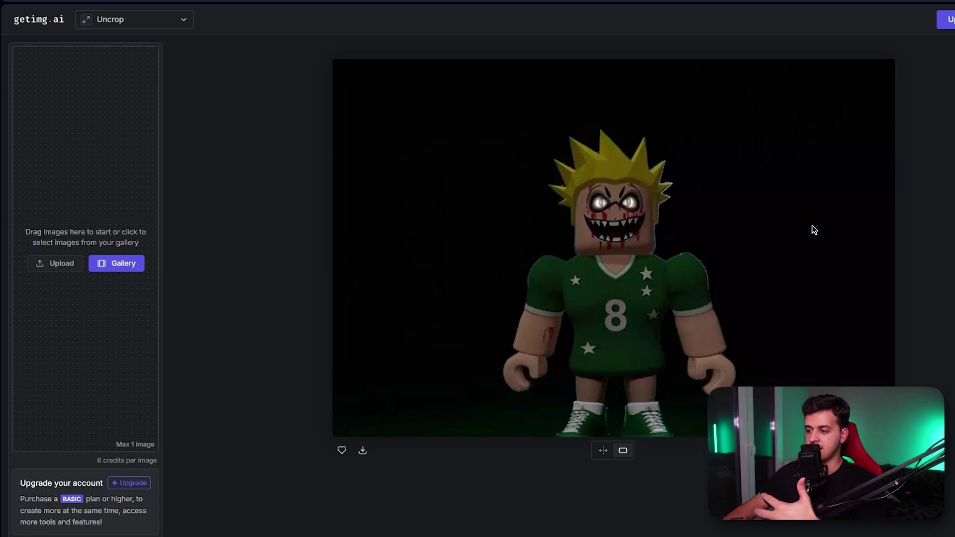
{"action": "left_click", "coordinate": [602, 451]}
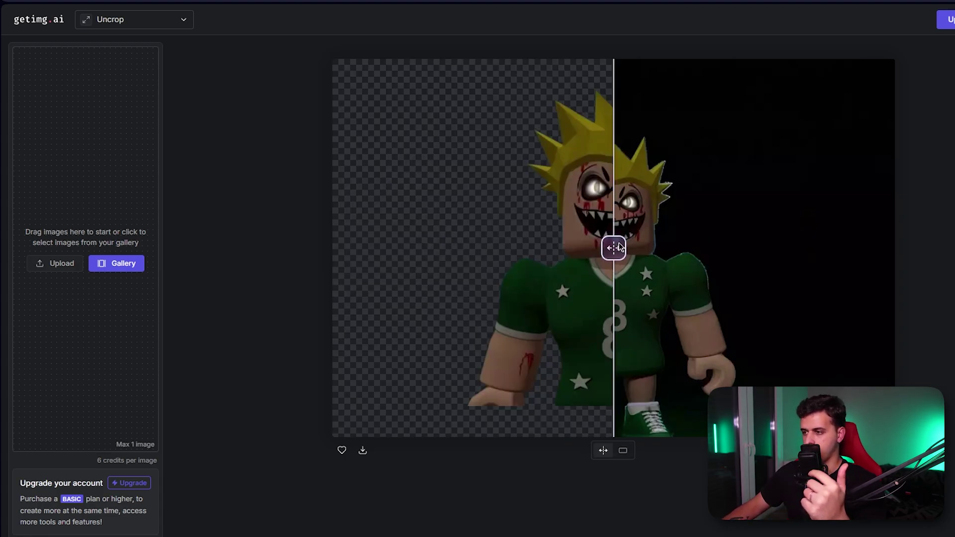
{"action": "left_click_drag", "start_coordinate": [620, 247], "coordinate": [349, 274]}
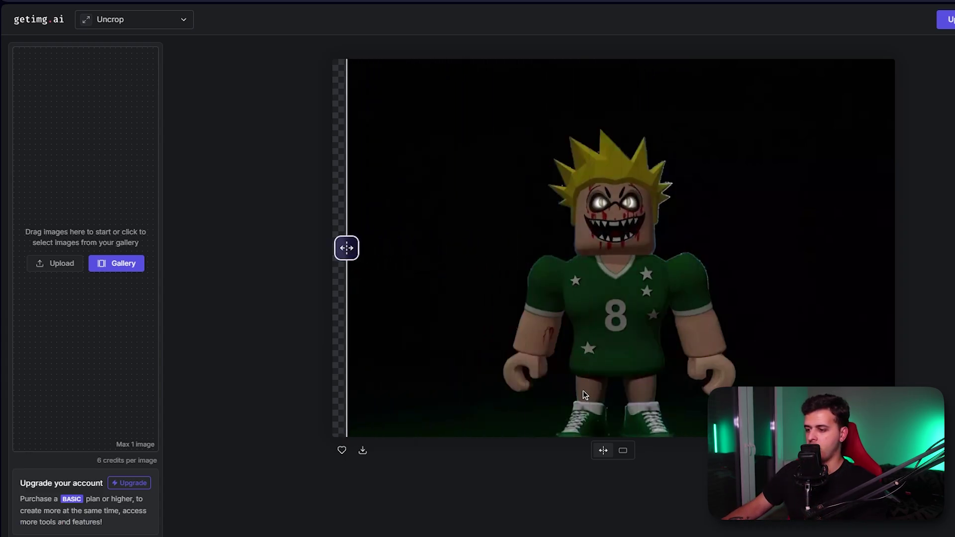
{"action": "left_click_drag", "start_coordinate": [347, 249], "coordinate": [317, 260]}
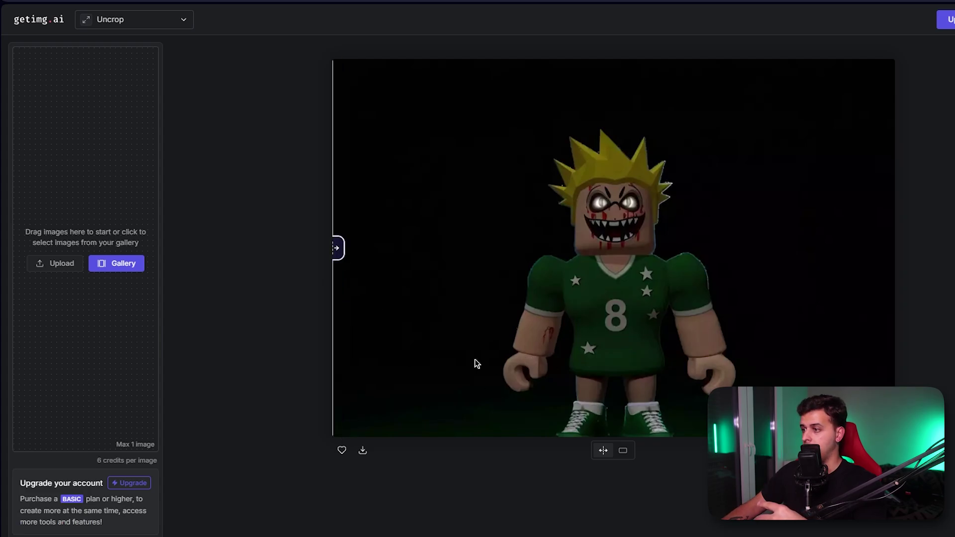
Uncrop the gallery image of the character with empty black eyes and compare the result with its original.
{"action": "left_click", "coordinate": [114, 264]}
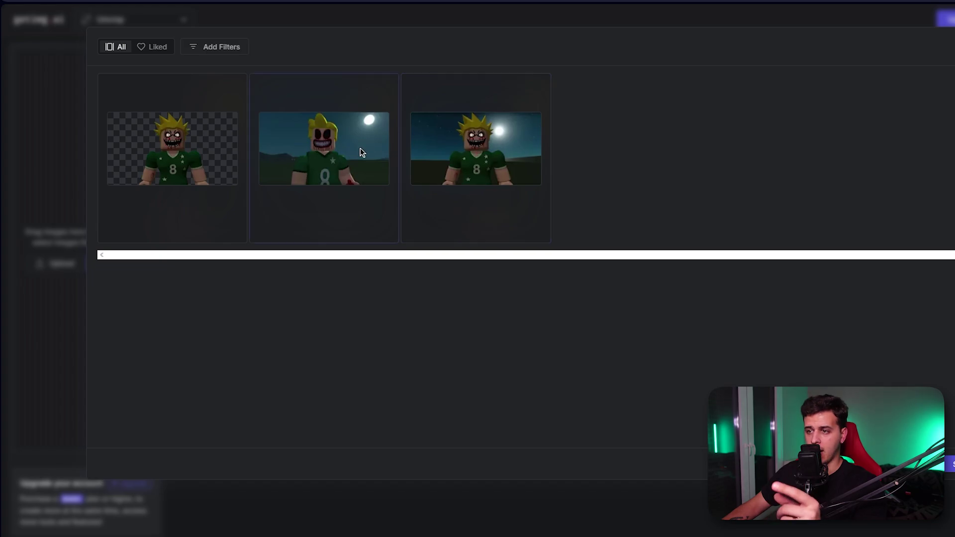
{"action": "left_click", "coordinate": [369, 157]}
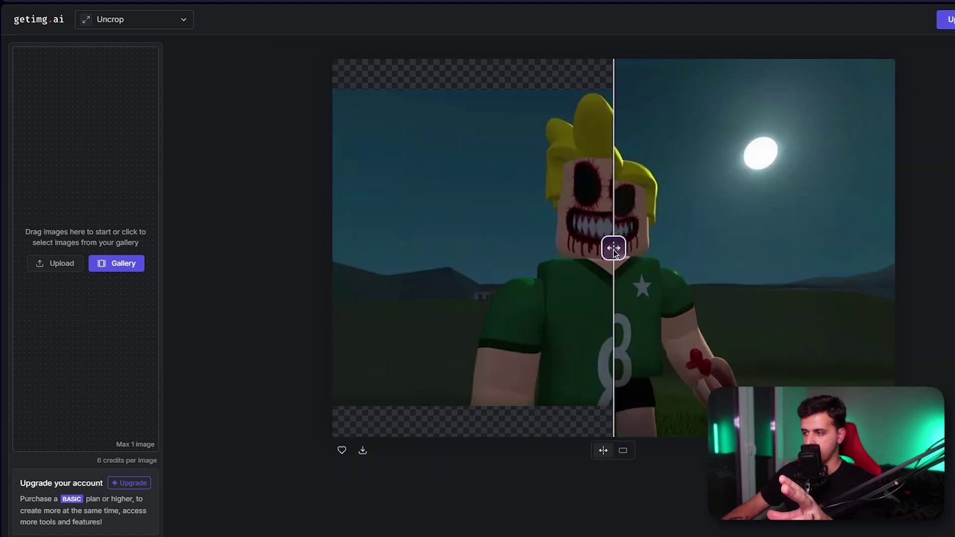
{"action": "left_click_drag", "start_coordinate": [614, 247], "coordinate": [418, 249]}
{"action": "left_click_drag", "start_coordinate": [492, 264], "coordinate": [335, 279]}
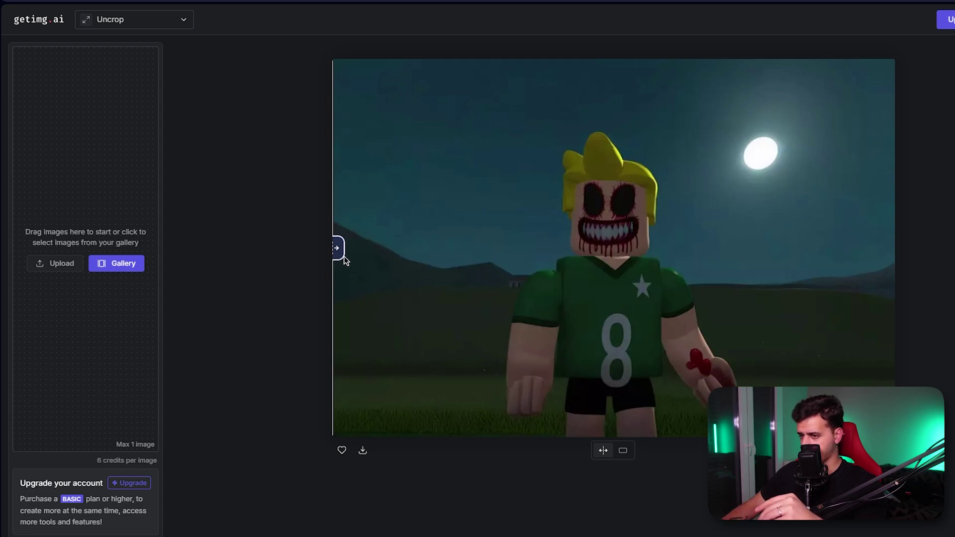
{"action": "mouse_move", "coordinate": [345, 256]}
{"action": "left_mouse_down"}
{"action": "mouse_move", "coordinate": [893, 252]}
{"action": "mouse_move", "coordinate": [342, 252]}
{"action": "mouse_move", "coordinate": [318, 293]}
{"action": "mouse_move", "coordinate": [879, 291]}
{"action": "mouse_move", "coordinate": [375, 305]}
{"action": "mouse_move", "coordinate": [358, 304]}
{"action": "mouse_move", "coordinate": [332, 254]}
{"action": "left_mouse_up"}
Return to the Upscaler and compare the upscaled image with its original across the whole picture.
{"action": "left_click", "coordinate": [135, 20]}
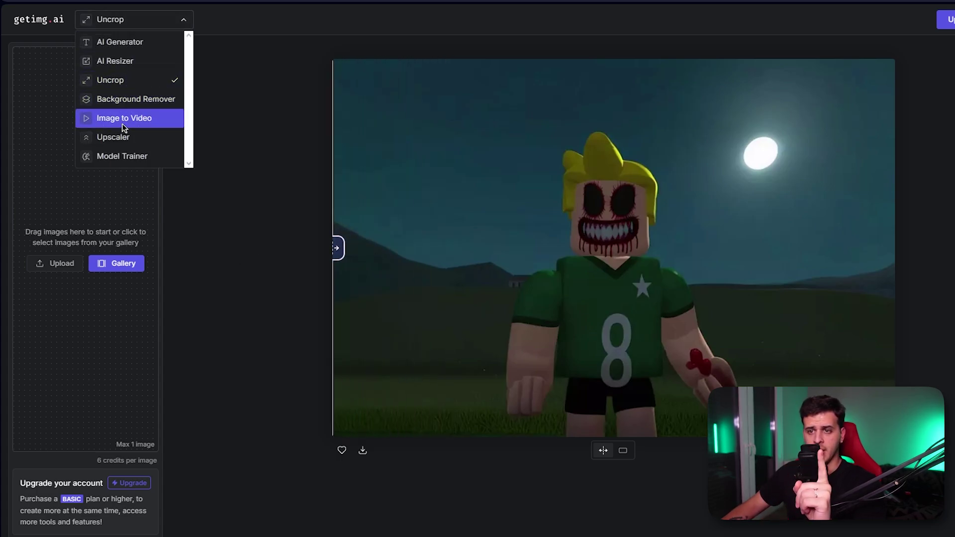
{"action": "left_click", "coordinate": [122, 137]}
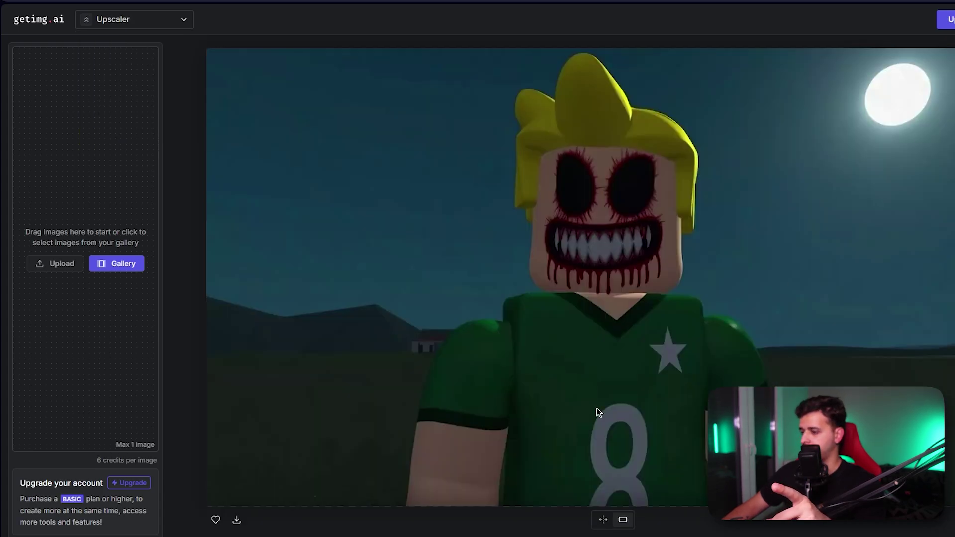
{"action": "left_click", "coordinate": [603, 519]}
{"action": "left_click_drag", "start_coordinate": [616, 280], "coordinate": [209, 284]}
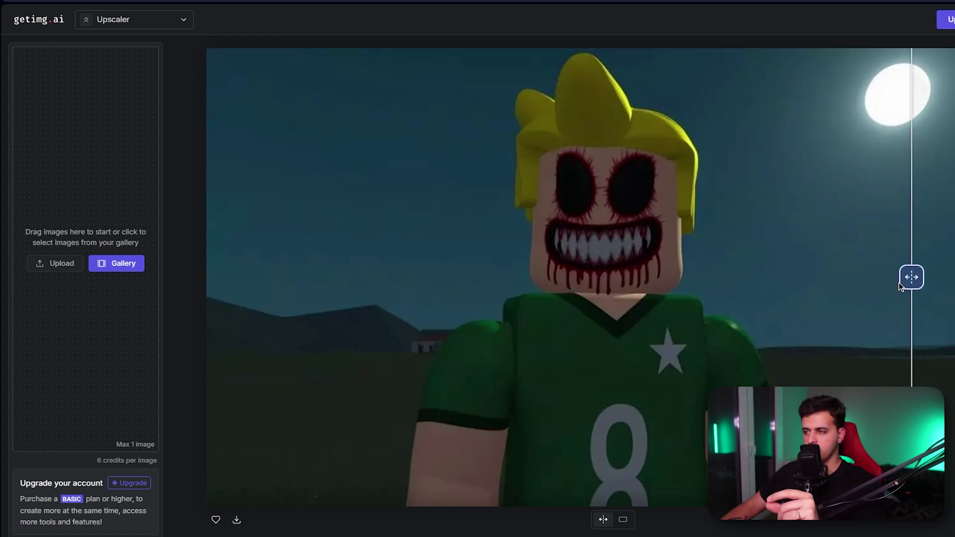
{"action": "left_click_drag", "start_coordinate": [900, 283], "coordinate": [206, 319]}
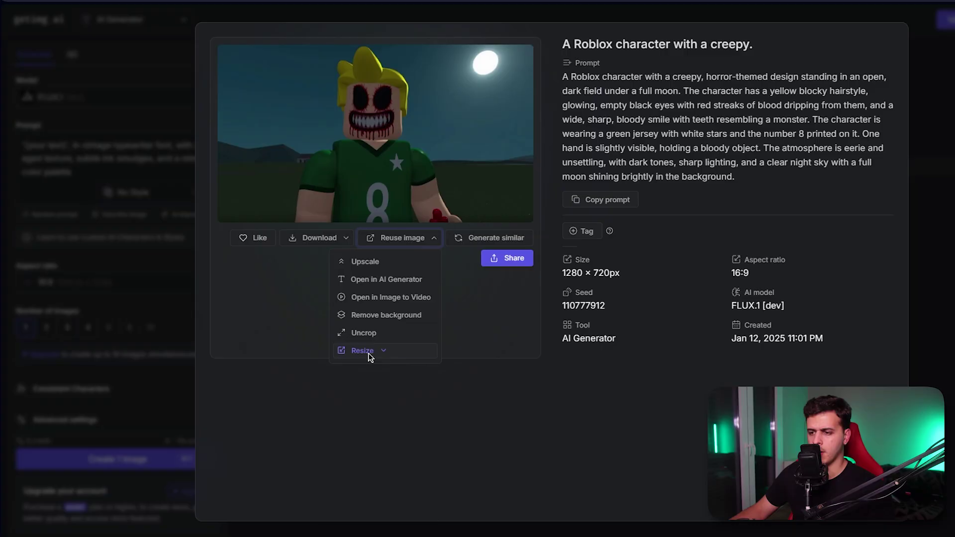
Resize the black-eyed character image to 9:16 with the AI Resizer and compare it with the original.
{"action": "left_click", "coordinate": [358, 411]}
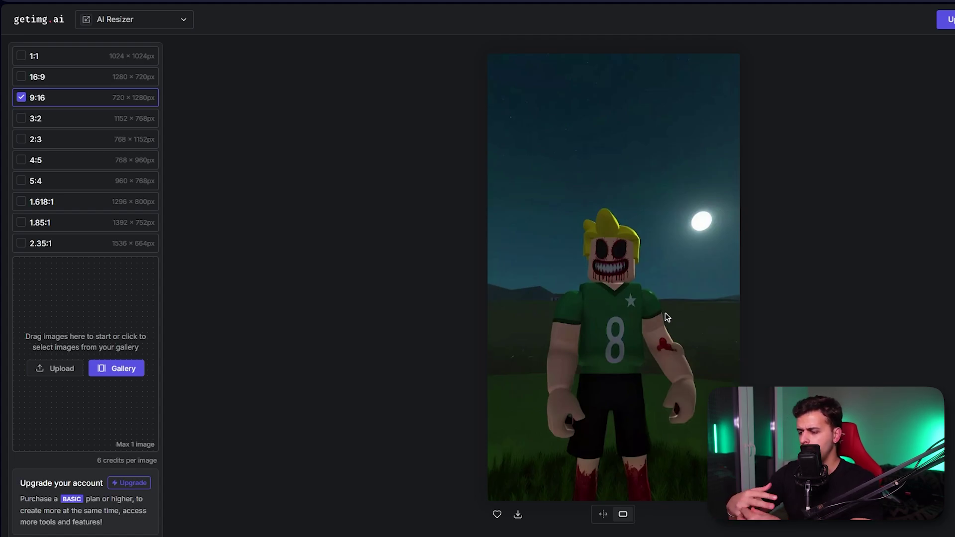
{"action": "left_click", "coordinate": [604, 514]}
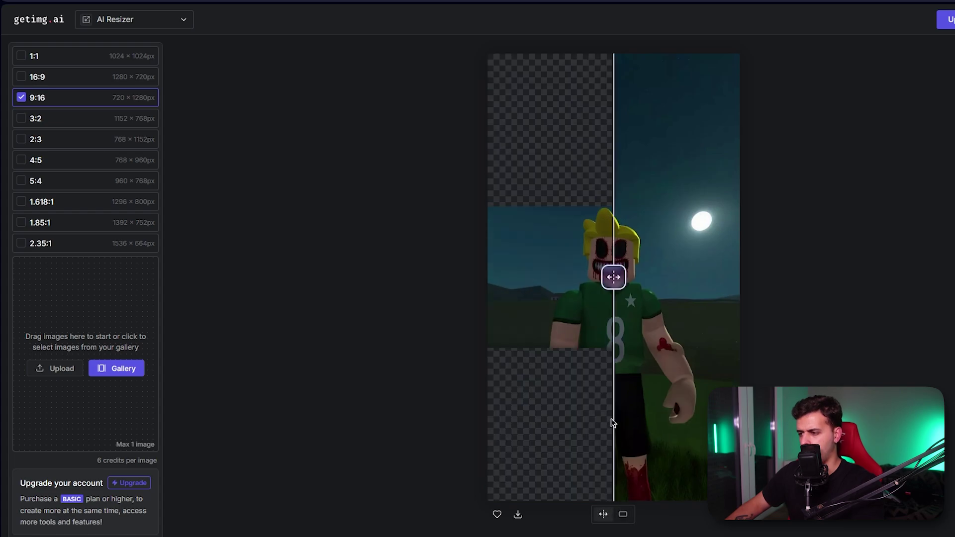
{"action": "left_click_drag", "start_coordinate": [620, 280], "coordinate": [464, 292]}
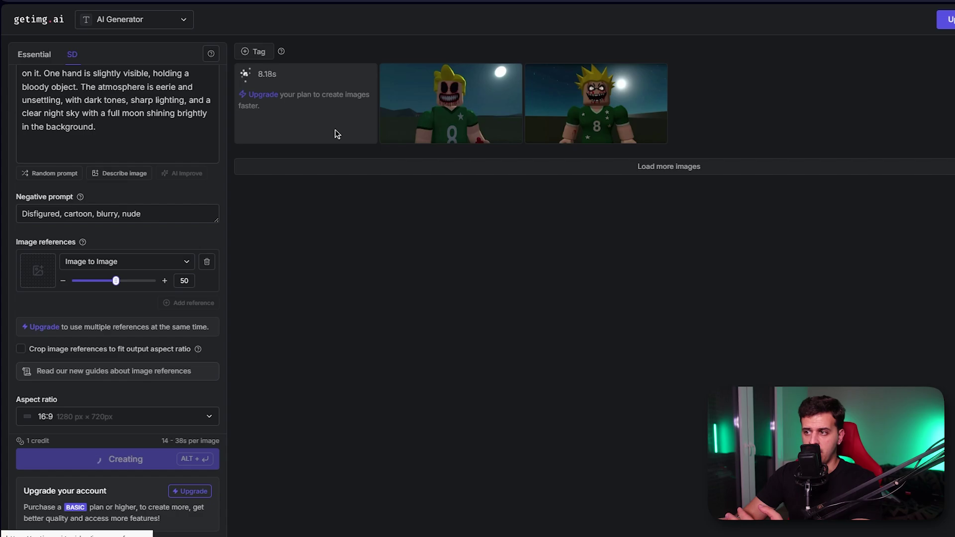
Open the details of the image newly generated in SD mode and view it enlarged.
{"action": "left_click", "coordinate": [335, 131]}
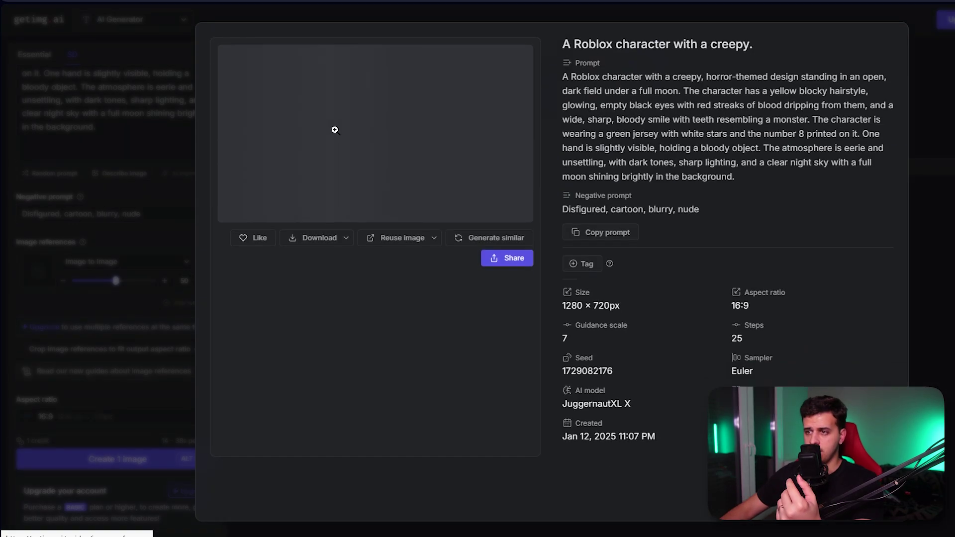
{"action": "left_click", "coordinate": [373, 159]}
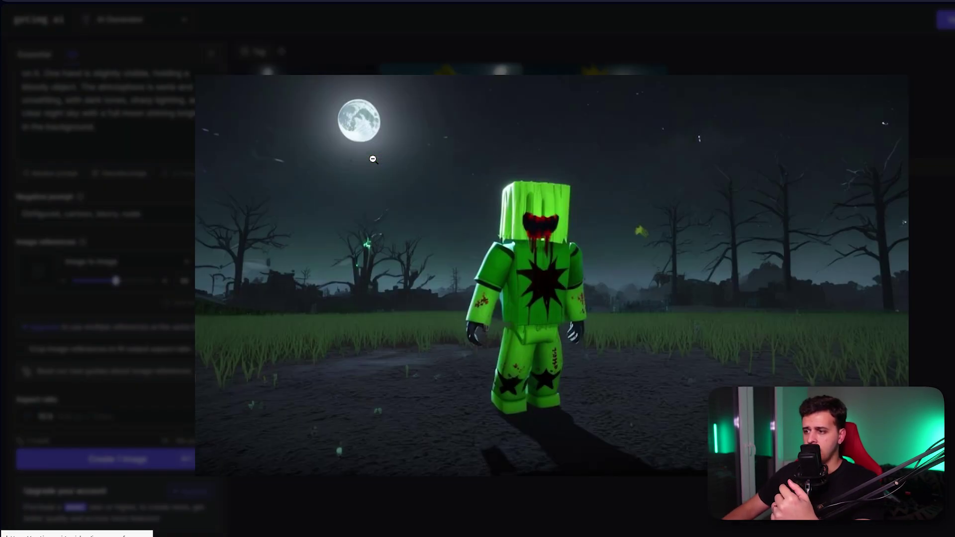
Review the prompt and generation details of the SD-mode image, view it enlarged again and close it.
{"action": "left_click", "coordinate": [497, 197]}
{"action": "mouse_move", "coordinate": [565, 74]}
{"action": "left_mouse_down"}
{"action": "mouse_move", "coordinate": [781, 168]}
{"action": "mouse_move", "coordinate": [823, 162]}
{"action": "mouse_move", "coordinate": [563, 75]}
{"action": "left_mouse_up"}
{"action": "left_click", "coordinate": [618, 98]}
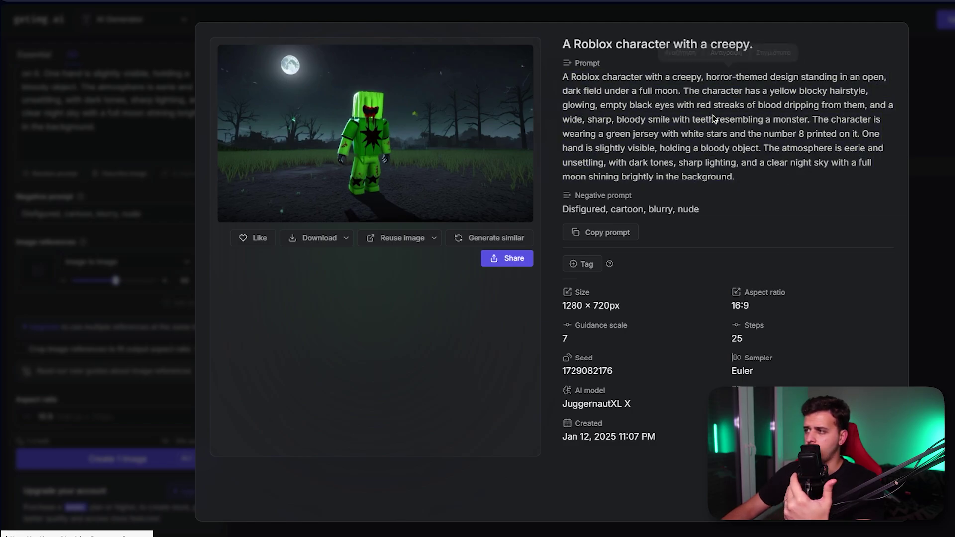
{"action": "left_click", "coordinate": [421, 155]}
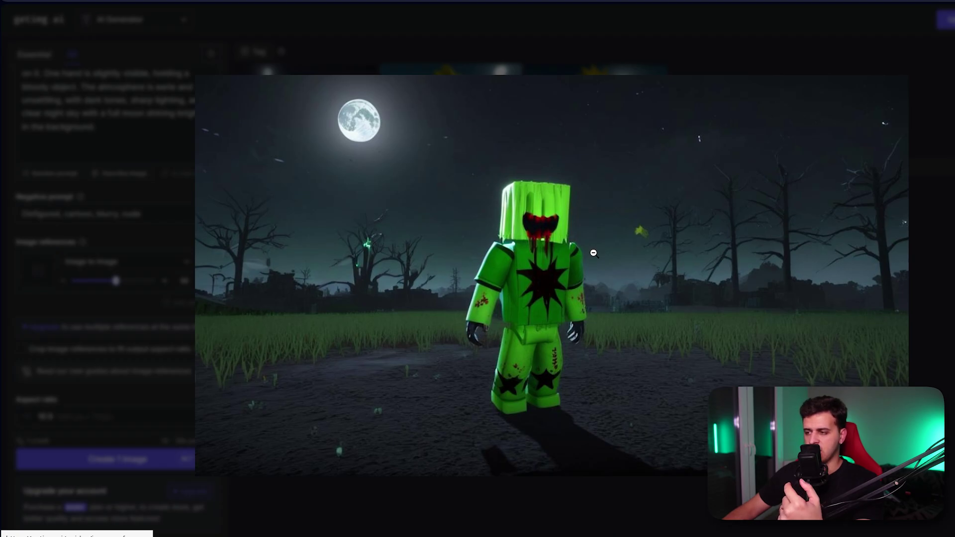
{"action": "left_click", "coordinate": [539, 48]}
Generate one 16:9 image in Essential mode with FLUX.1 [schnell] from the toy figure prompt with the red shovel.
{"action": "left_click", "coordinate": [135, 142]}
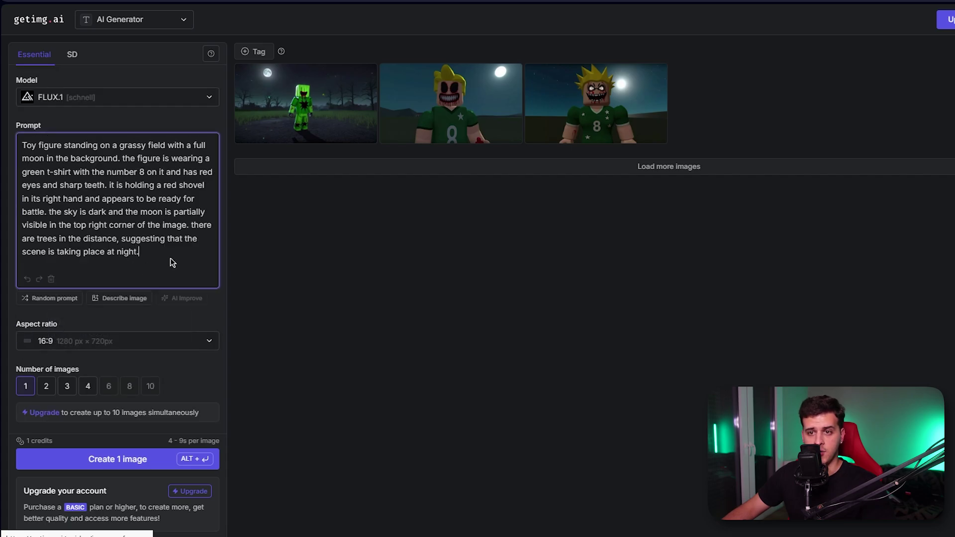
{"action": "left_click_drag", "start_coordinate": [170, 258], "coordinate": [20, 144]}
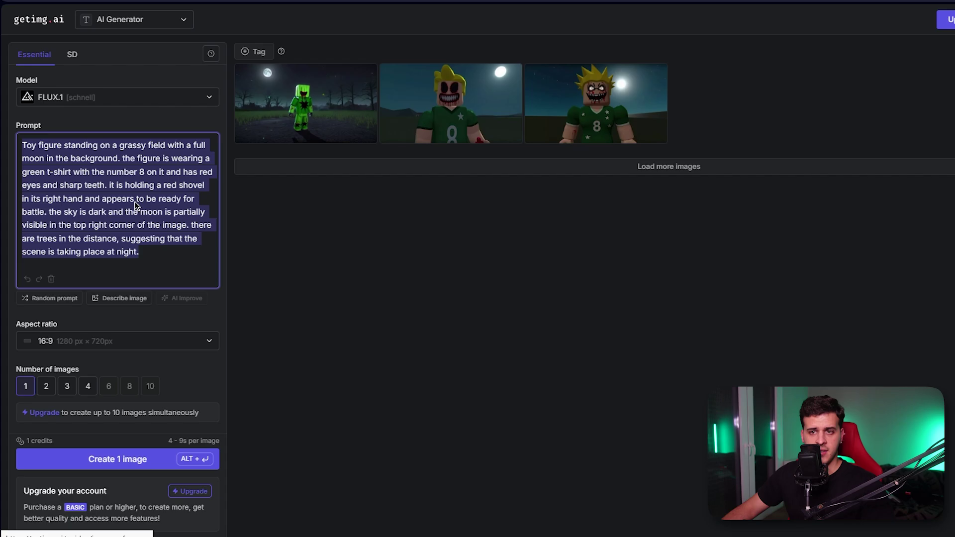
{"action": "left_click", "coordinate": [159, 211]}
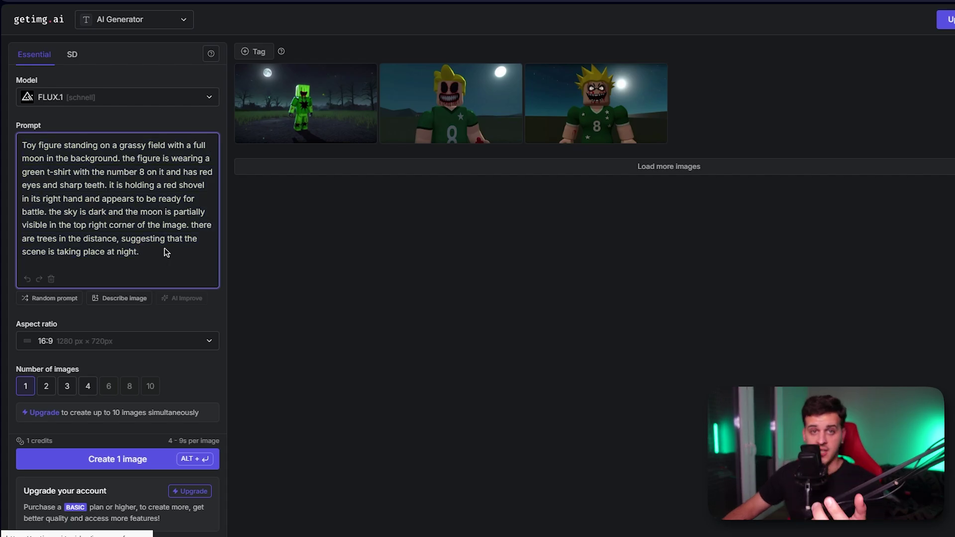
{"action": "left_click", "coordinate": [118, 461]}
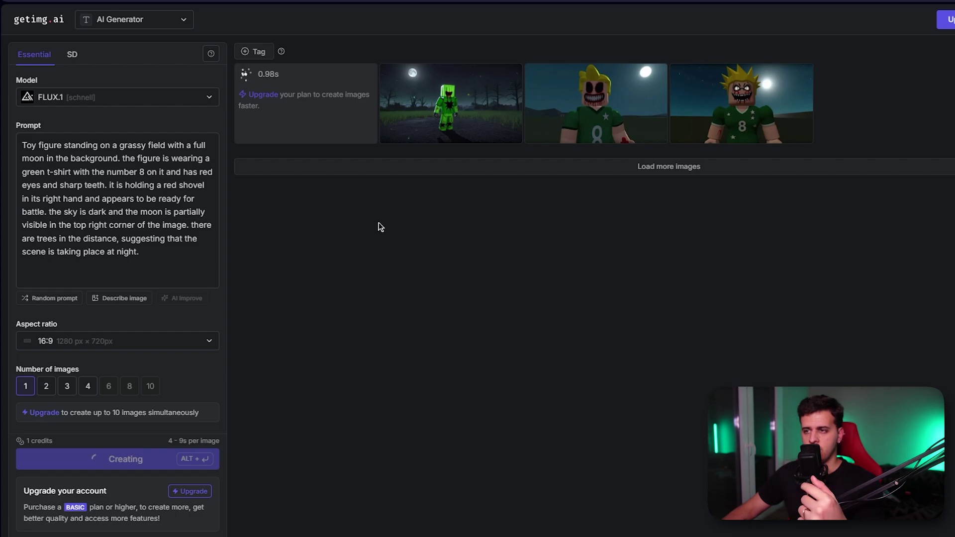
Inspect the newly generated toy figure image enlarged and in its details, and return to the generator.
{"action": "left_click", "coordinate": [298, 127]}
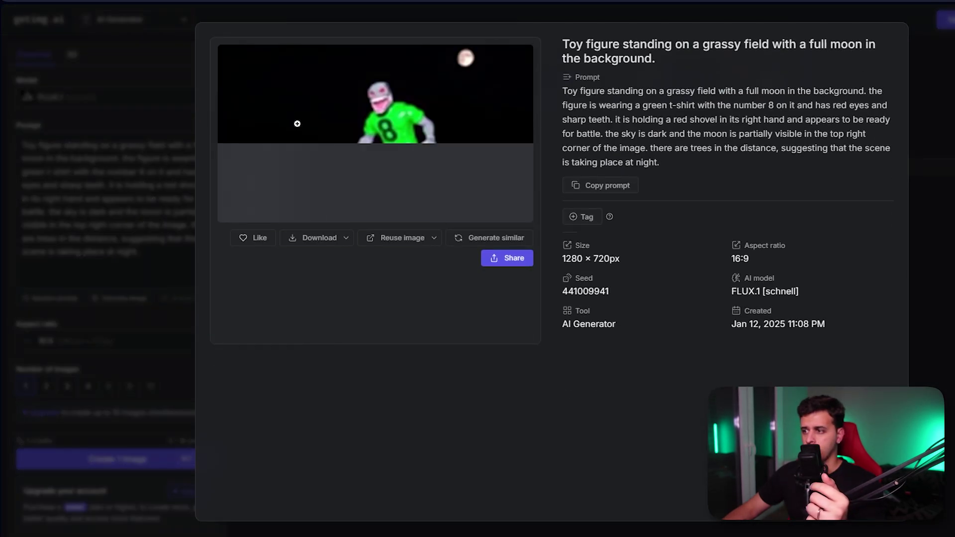
{"action": "left_click", "coordinate": [373, 138]}
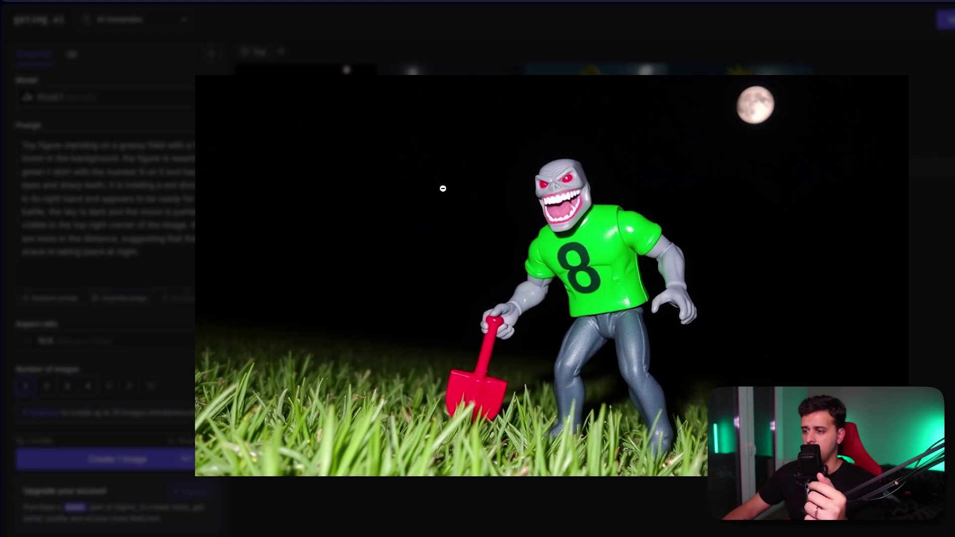
{"action": "left_click", "coordinate": [443, 188]}
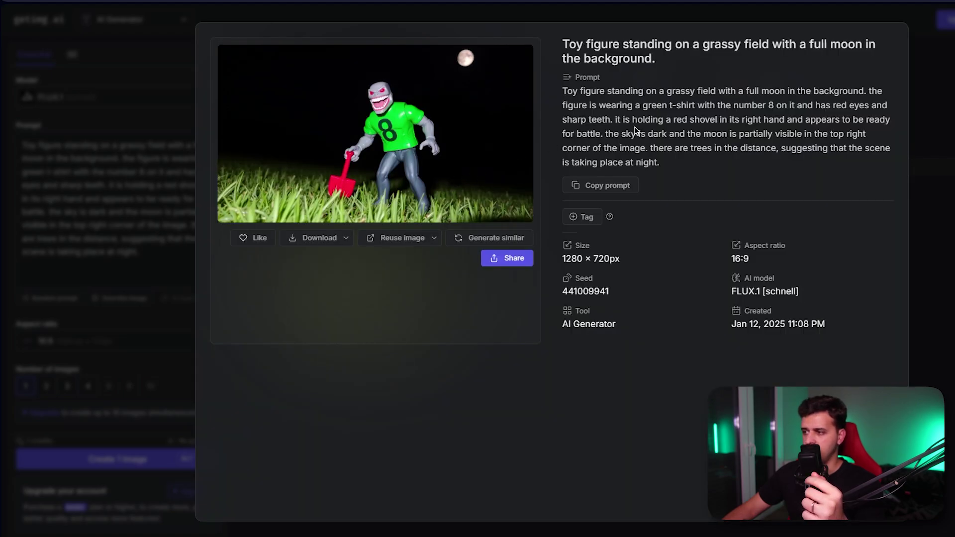
{"action": "key", "text": "Escape"}
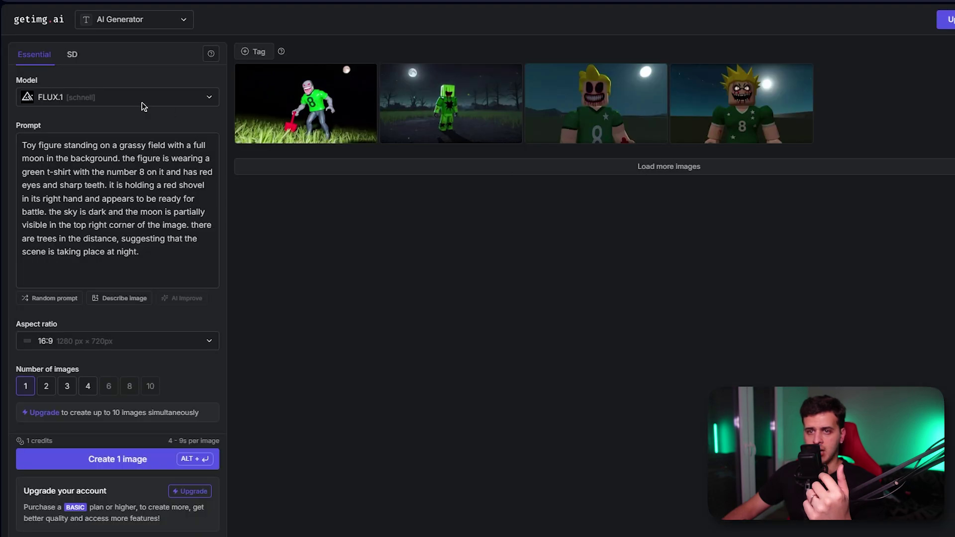
Generate two images from the same toy figure prompt using the FLUX.1 [dev] model.
{"action": "left_click", "coordinate": [141, 100]}
{"action": "left_click", "coordinate": [107, 124]}
{"action": "left_click", "coordinate": [155, 252]}
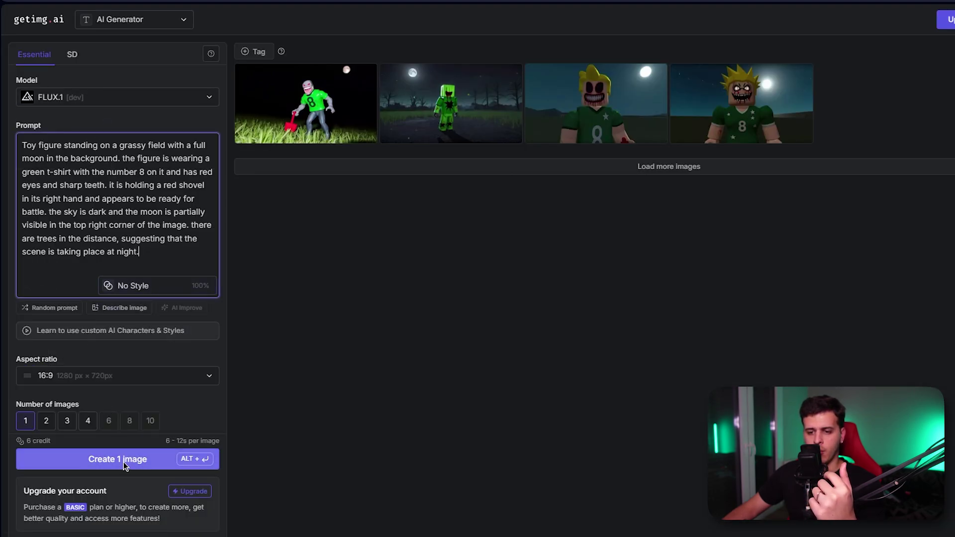
{"action": "left_click", "coordinate": [46, 421]}
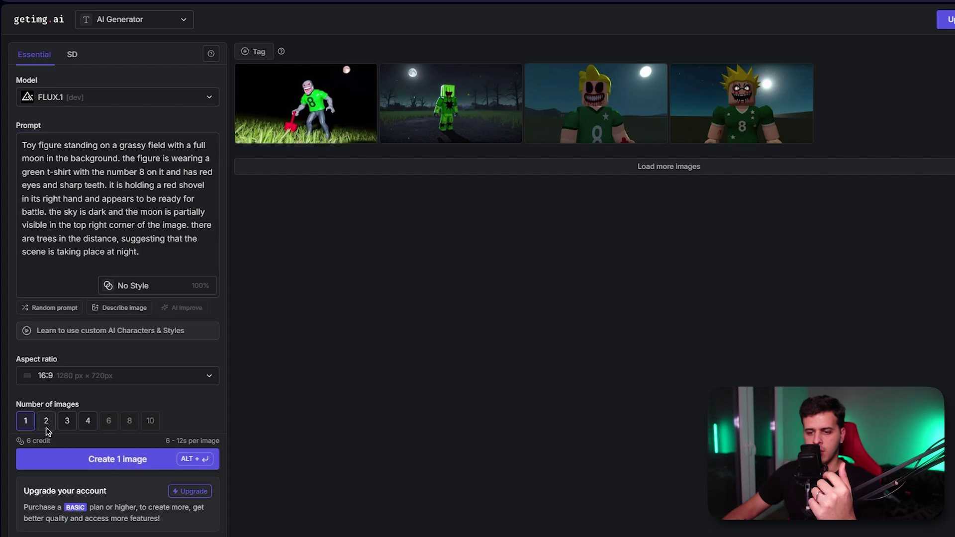
{"action": "left_click", "coordinate": [112, 459]}
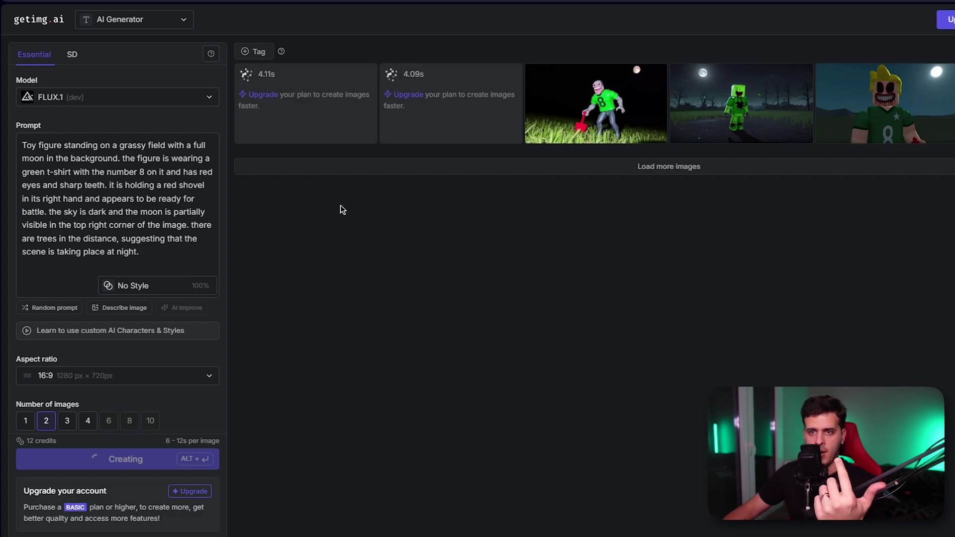
{"action": "left_click", "coordinate": [147, 99]}
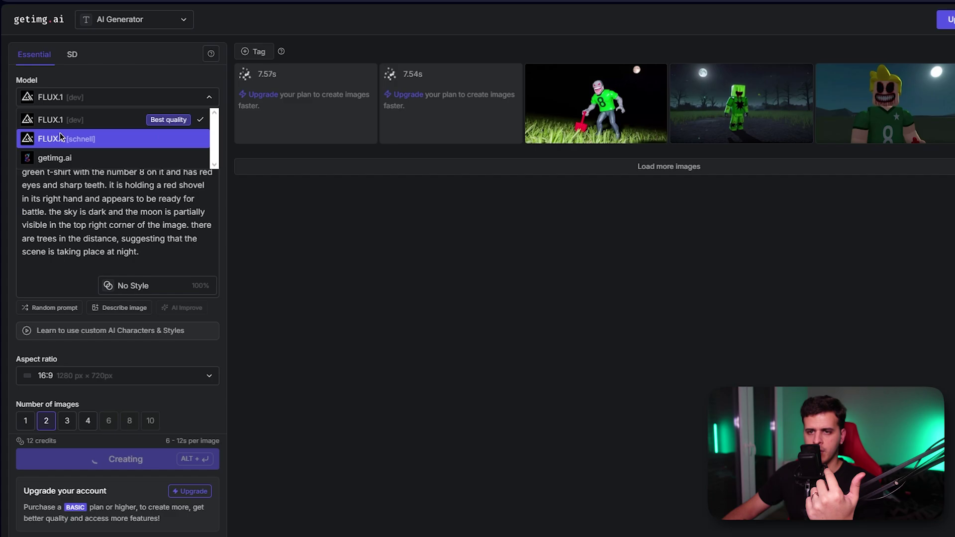
{"action": "left_click", "coordinate": [143, 103]}
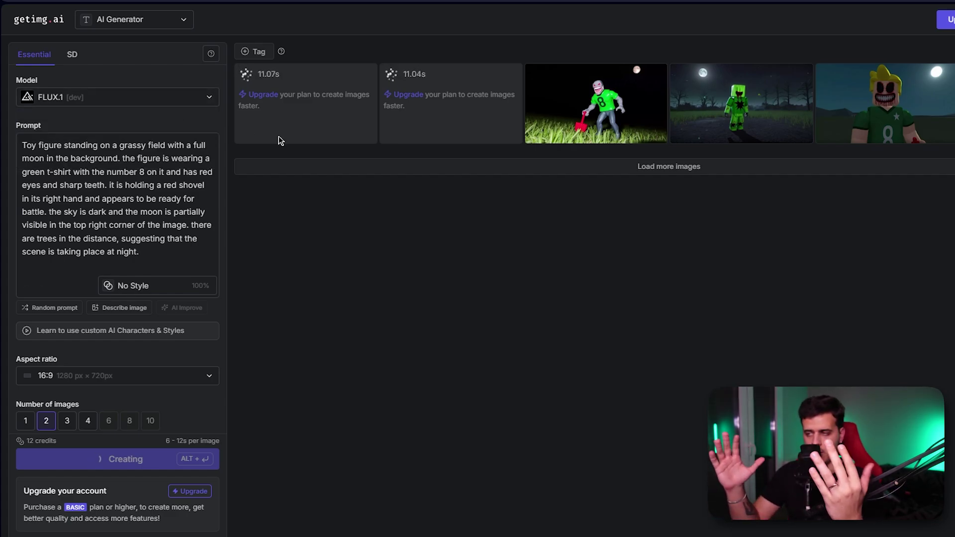
Examine the finished FLUX.1 [dev] toy figure image enlarged, check its details and close it.
{"action": "left_click", "coordinate": [407, 124]}
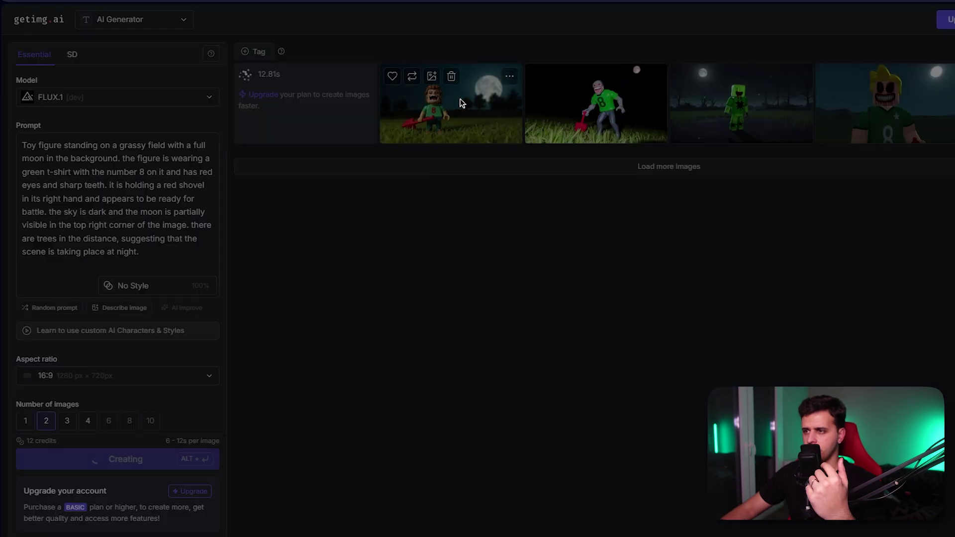
{"action": "left_click", "coordinate": [307, 136]}
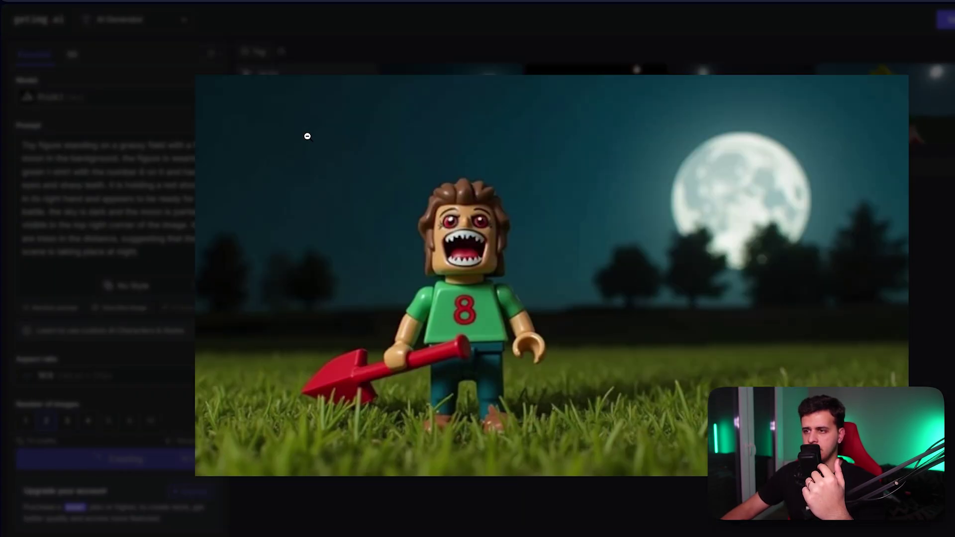
{"action": "left_click", "coordinate": [408, 210]}
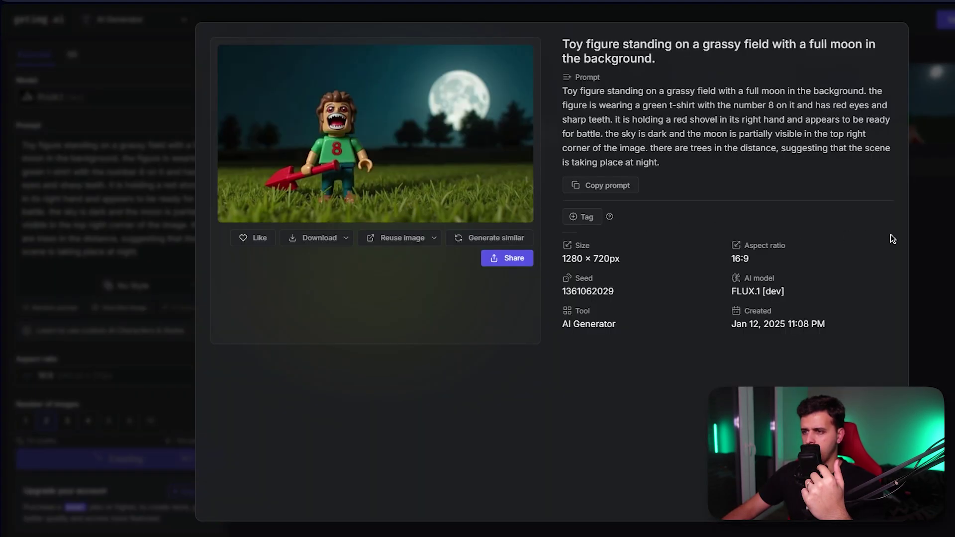
{"action": "key", "text": "Escape"}
{"action": "left_click", "coordinate": [457, 106]}
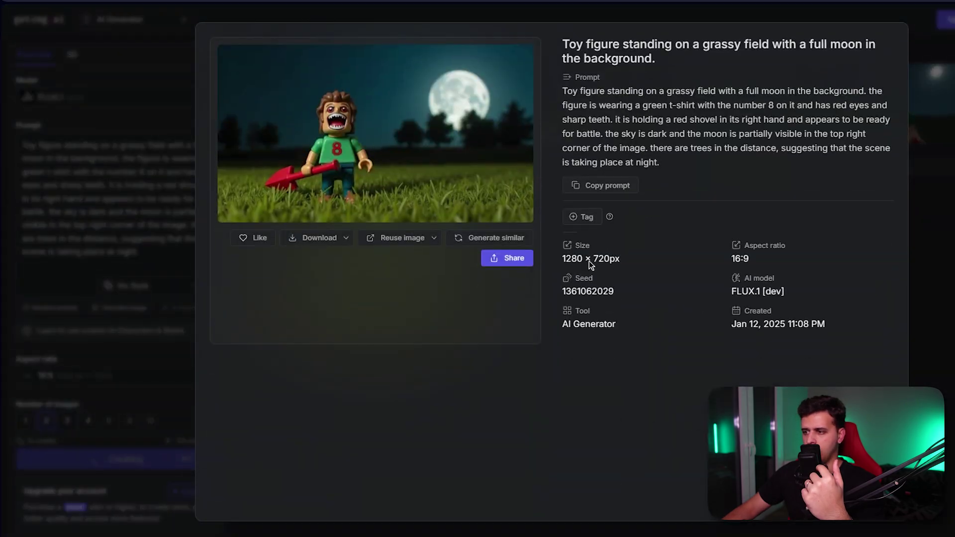
{"action": "left_click", "coordinate": [638, 263]}
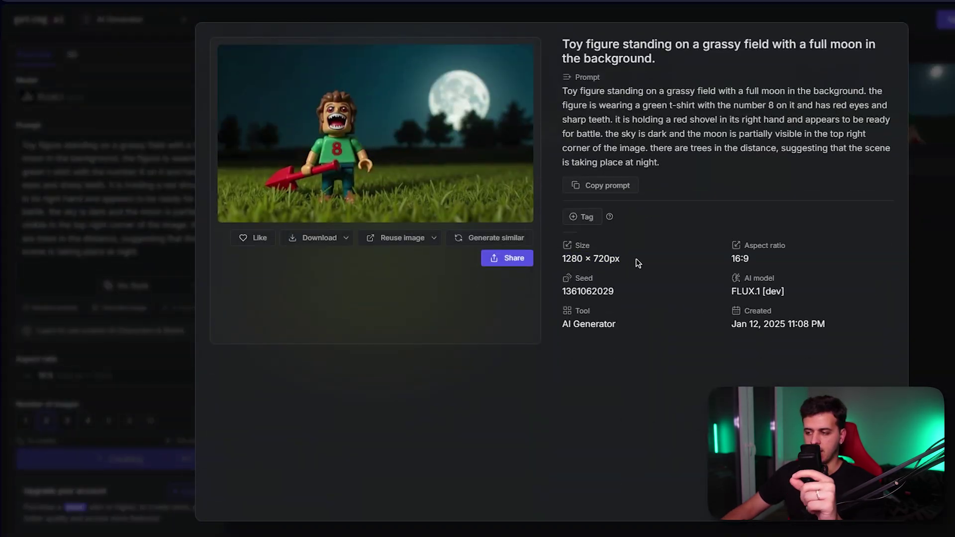
{"action": "left_click", "coordinate": [949, 282]}
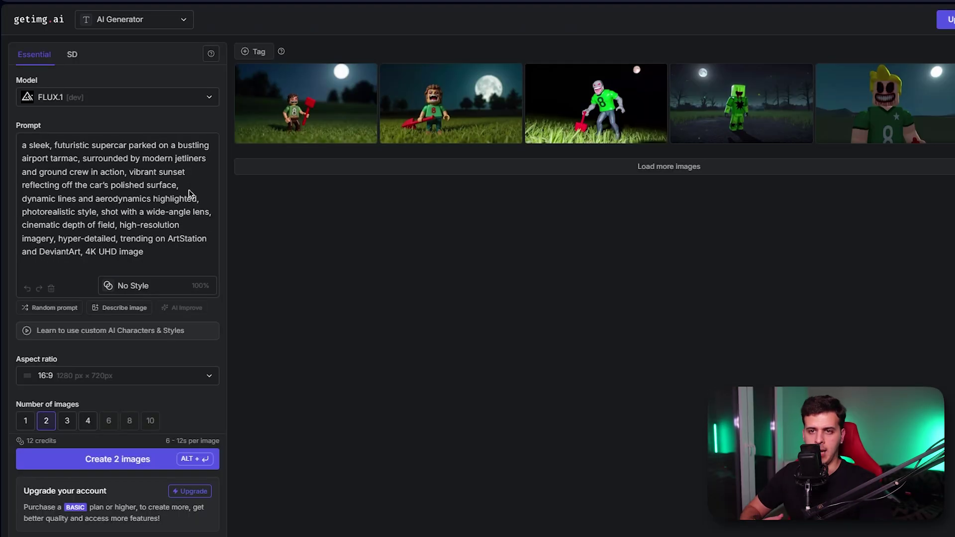
Set the aspect ratio to 9:16, check the advanced settings and generate two images from the futuristic supercar prompt.
{"action": "left_click", "coordinate": [112, 381]}
{"action": "scroll", "coordinate": [106, 407], "scroll_direction": "down", "scroll_amount": 2}
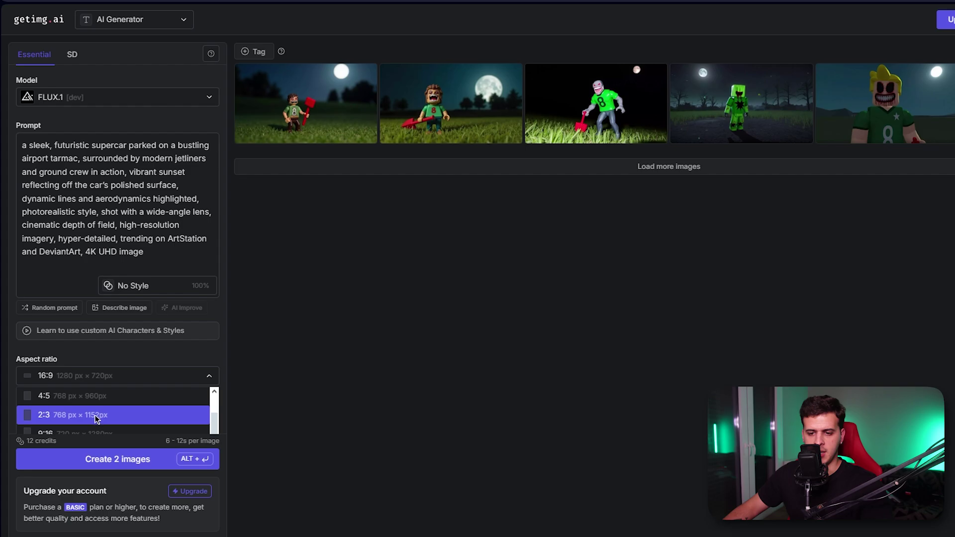
{"action": "scroll", "coordinate": [96, 420], "scroll_direction": "down", "scroll_amount": 3}
{"action": "left_click", "coordinate": [98, 317]}
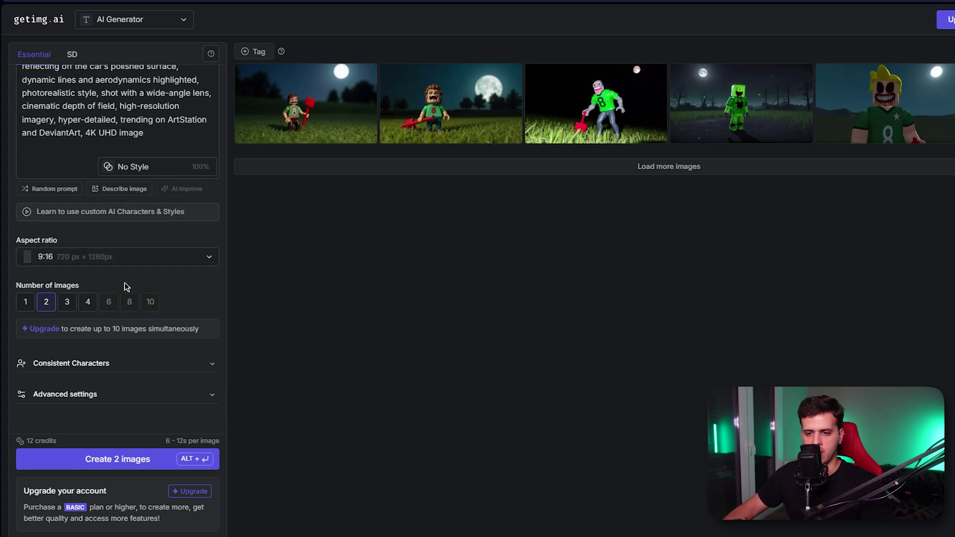
{"action": "left_click", "coordinate": [108, 395]}
{"action": "scroll", "coordinate": [110, 390], "scroll_direction": "down", "scroll_amount": 4}
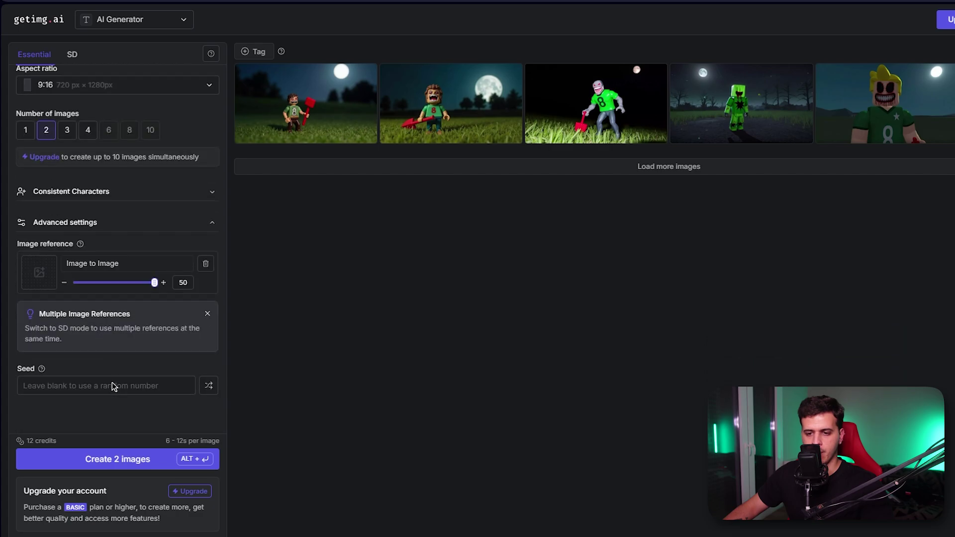
{"action": "left_click", "coordinate": [152, 225]}
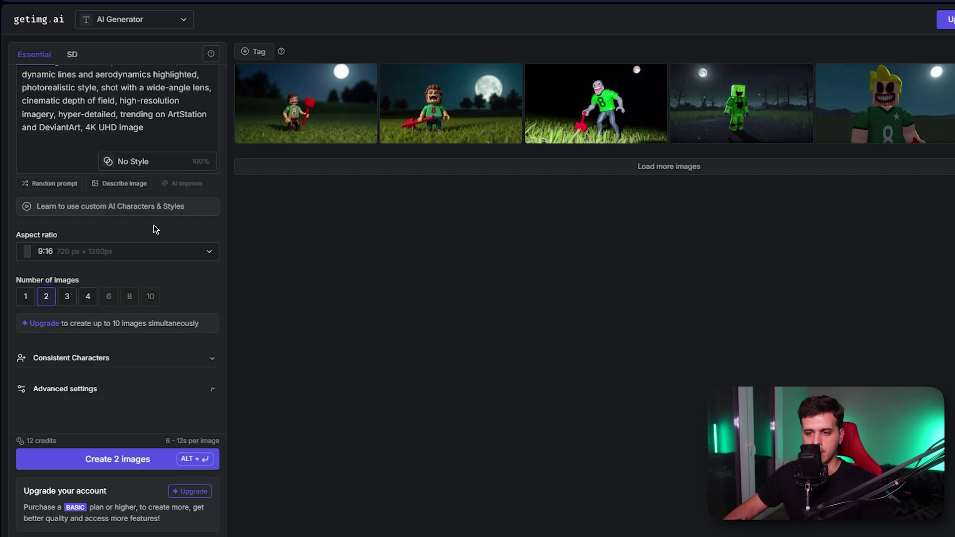
{"action": "left_click", "coordinate": [120, 460]}
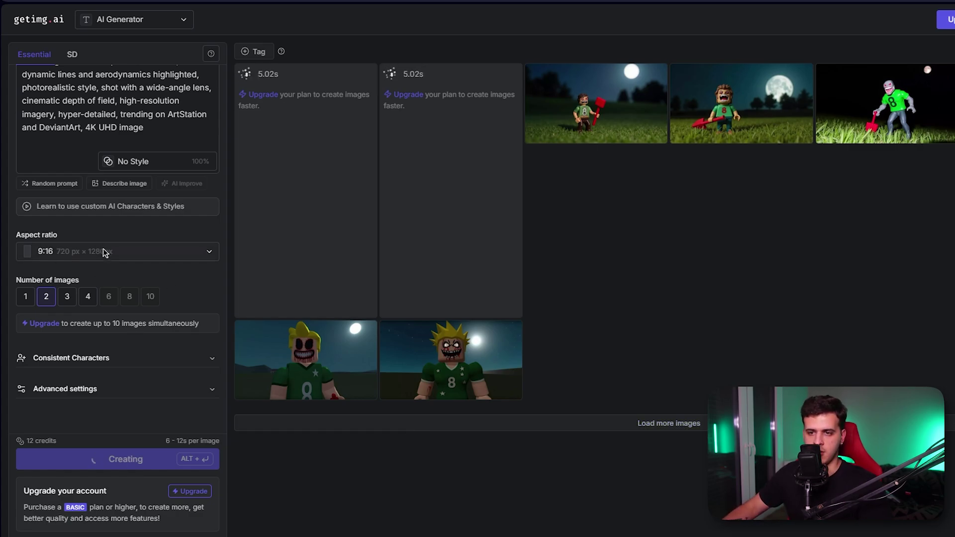
Look over the generation settings and expand the Consistent Characters options.
{"action": "scroll", "coordinate": [175, 251], "scroll_direction": "up", "scroll_amount": 3}
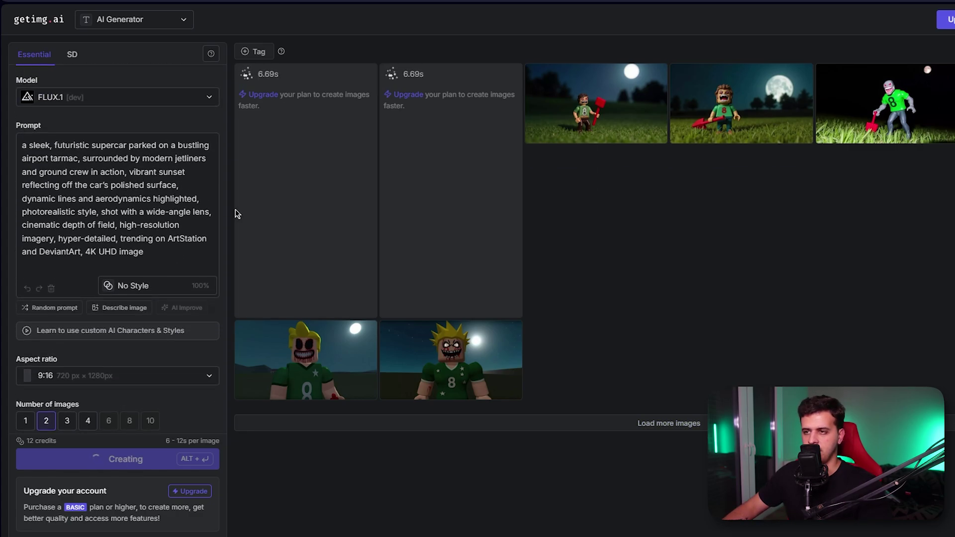
{"action": "scroll", "coordinate": [111, 257], "scroll_direction": "down", "scroll_amount": 3}
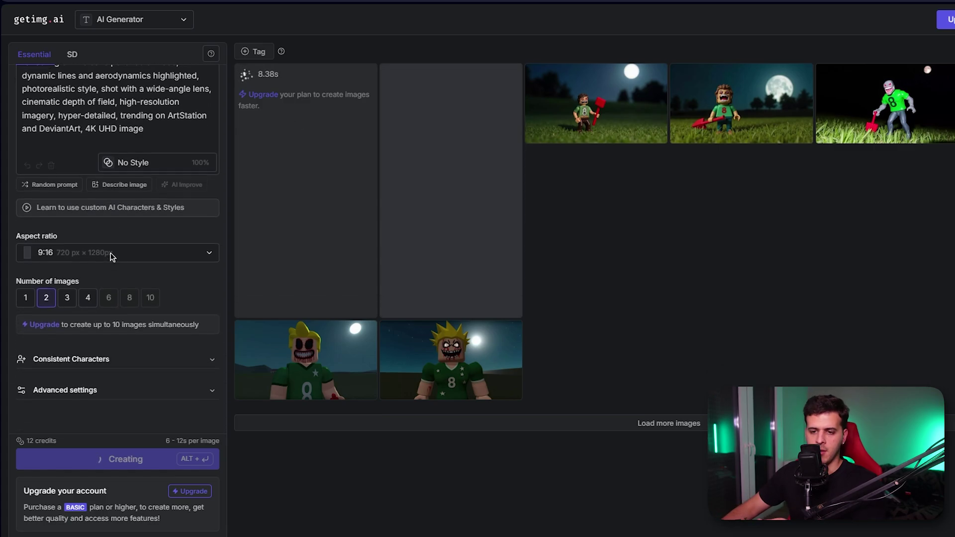
{"action": "left_click", "coordinate": [75, 358]}
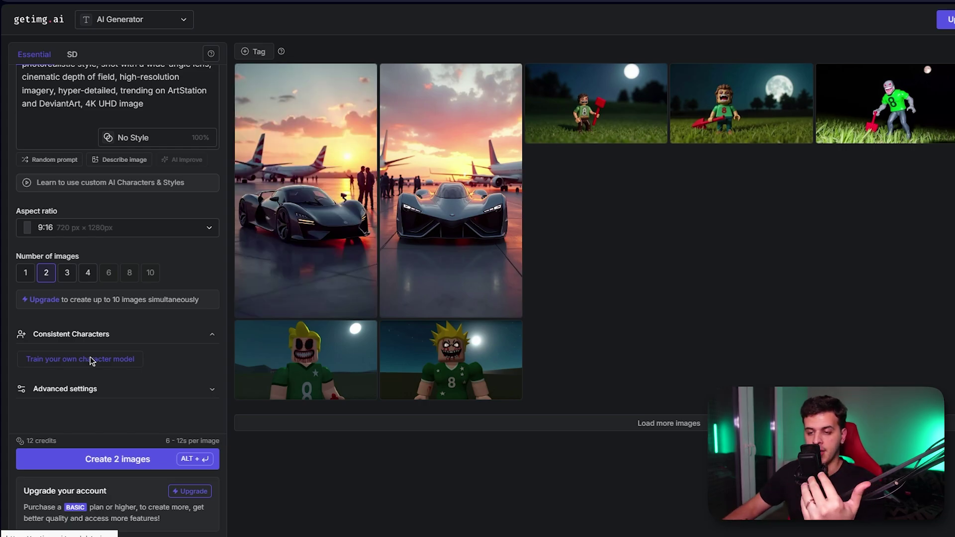
View both generated supercar images enlarged, one after the other, and close them.
{"action": "left_click", "coordinate": [312, 246]}
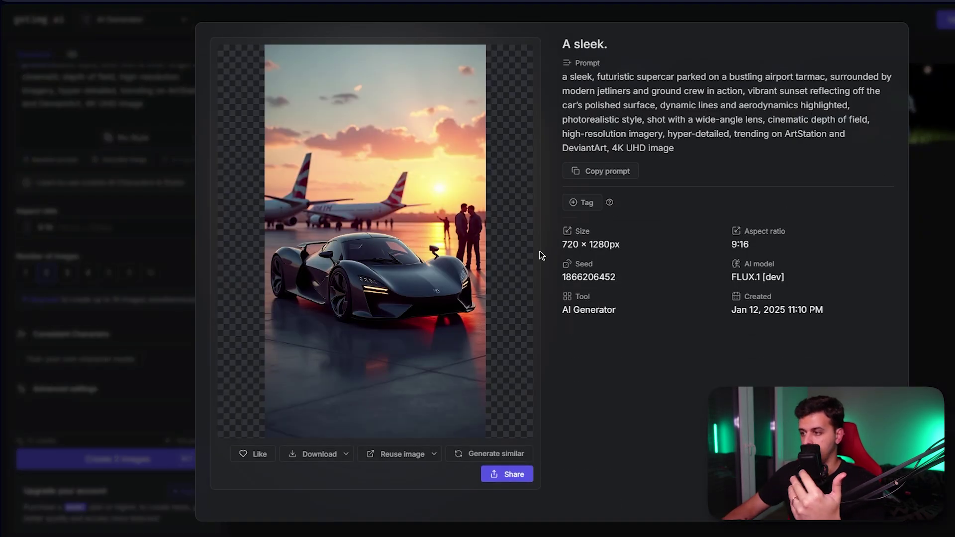
{"action": "left_click", "coordinate": [420, 311]}
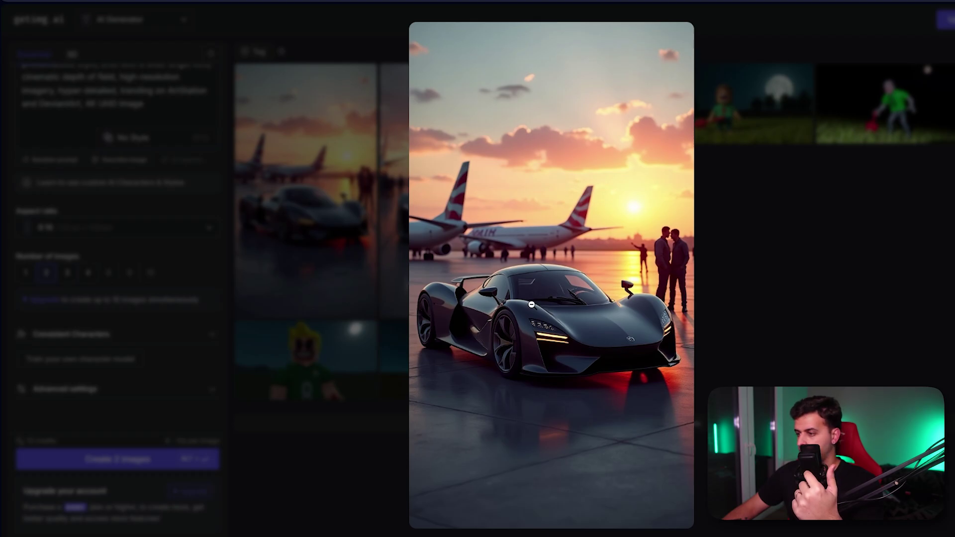
{"action": "left_click", "coordinate": [779, 297]}
{"action": "left_click", "coordinate": [480, 253]}
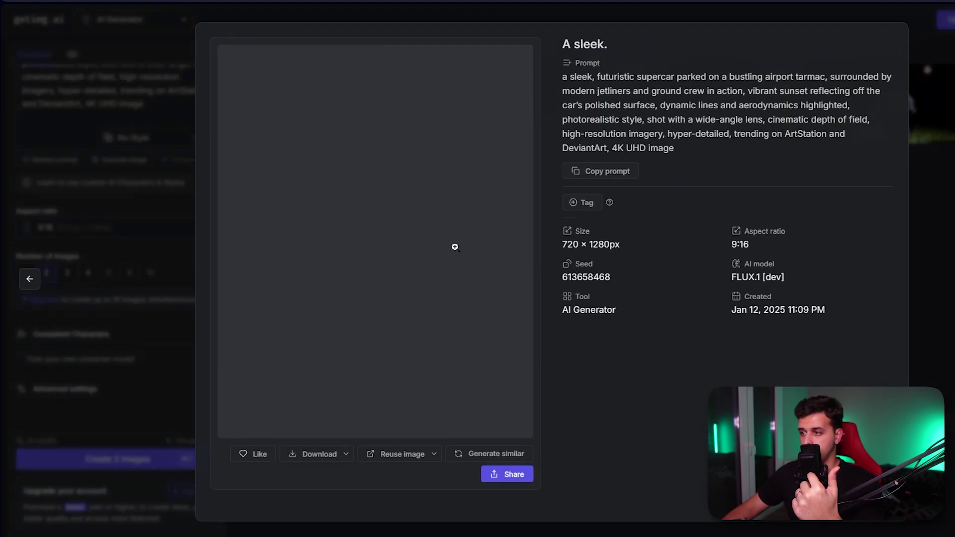
{"action": "left_click", "coordinate": [435, 250]}
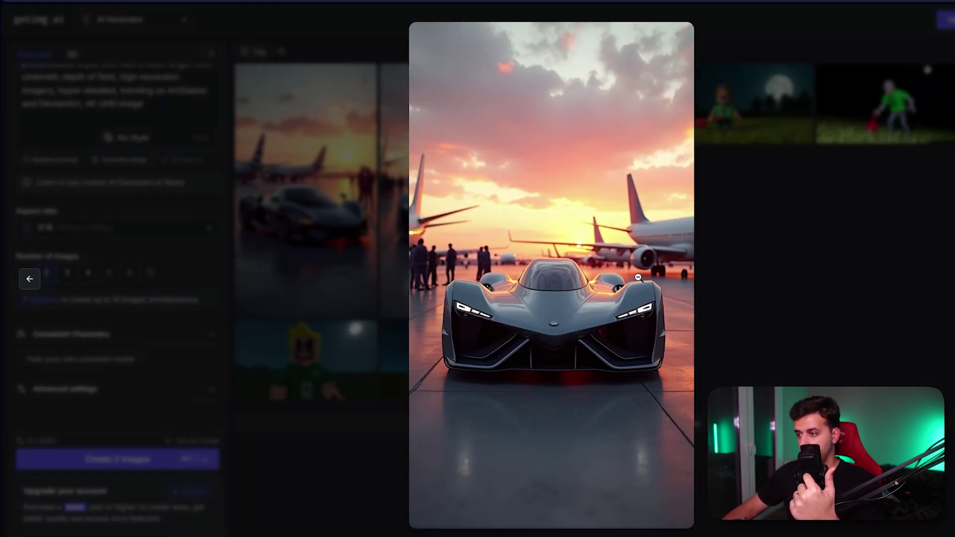
{"action": "left_click", "coordinate": [786, 274]}
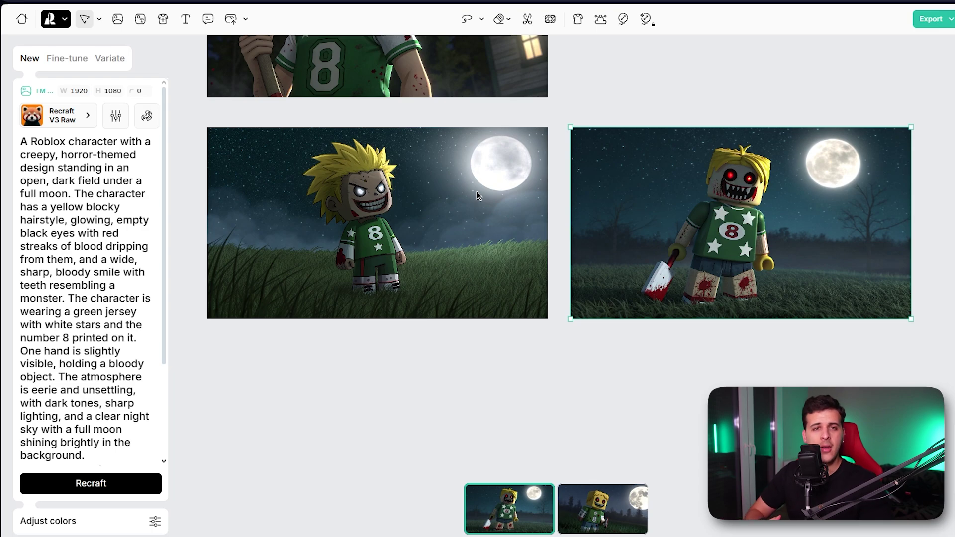
Bring the portrait of the woman with cybernetic enhancements into view in Recraft.
{"action": "key", "text": "alt+Left"}
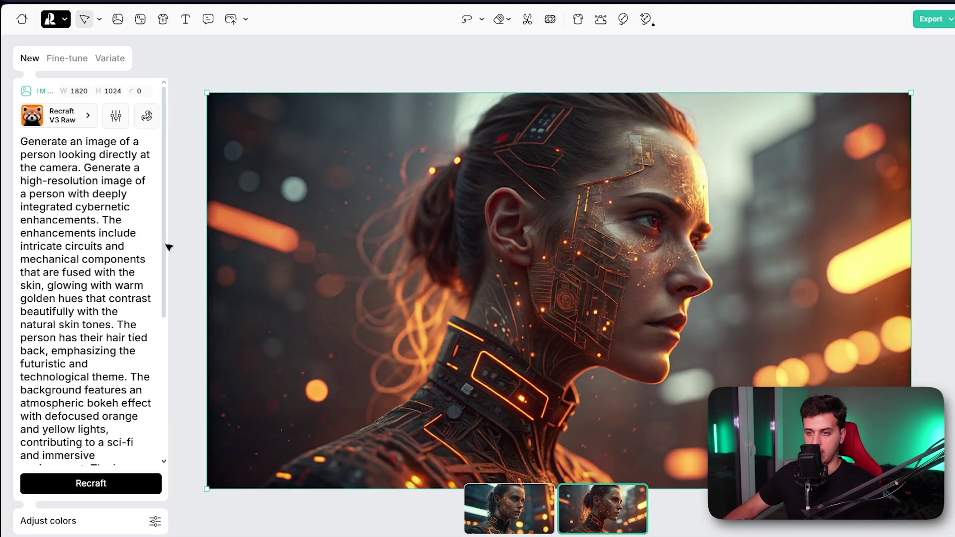
Copy the full prompt describing a person with cybernetic enhancements from Recraft.
{"action": "scroll", "coordinate": [111, 249], "scroll_direction": "down", "scroll_amount": 5}
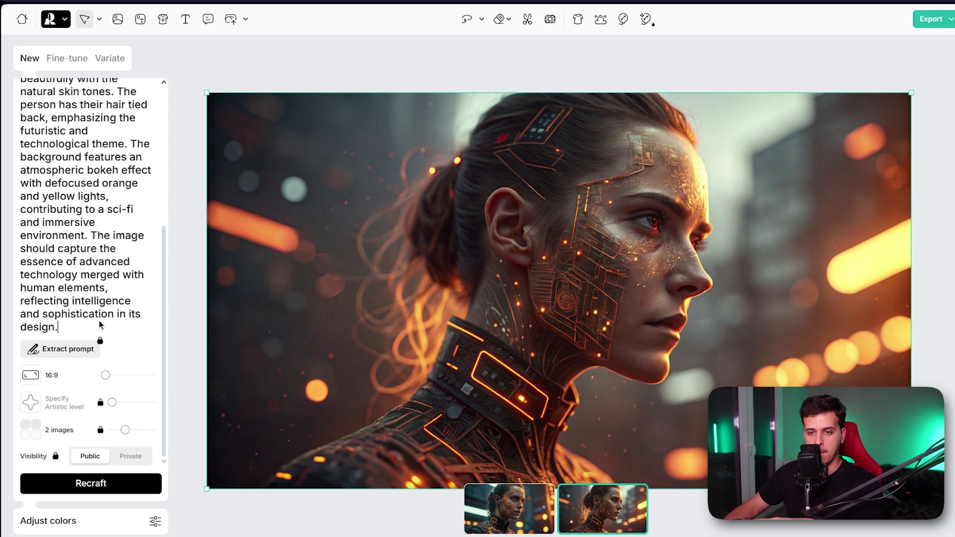
{"action": "left_click_drag", "start_coordinate": [100, 326], "coordinate": [14, 140]}
{"action": "key", "text": "ctrl+c"}
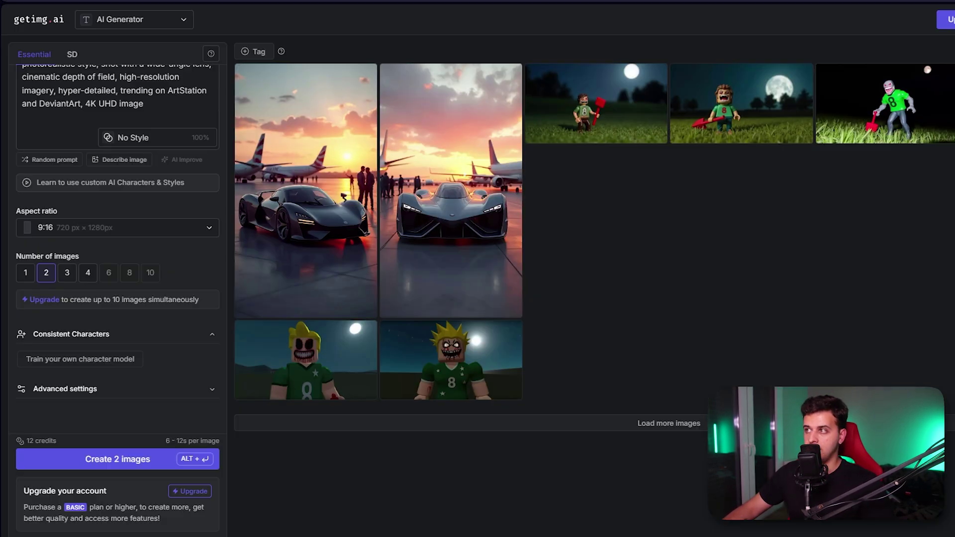
Switch to getimg.ai, replace the supercar prompt with the copied cybernetic portrait prompt, and generate two images with FLUX.1 [dev] at 9:16.
{"action": "scroll", "coordinate": [149, 124], "scroll_direction": "up", "scroll_amount": 3}
{"action": "left_click", "coordinate": [64, 97]}
{"action": "left_click", "coordinate": [64, 97]}
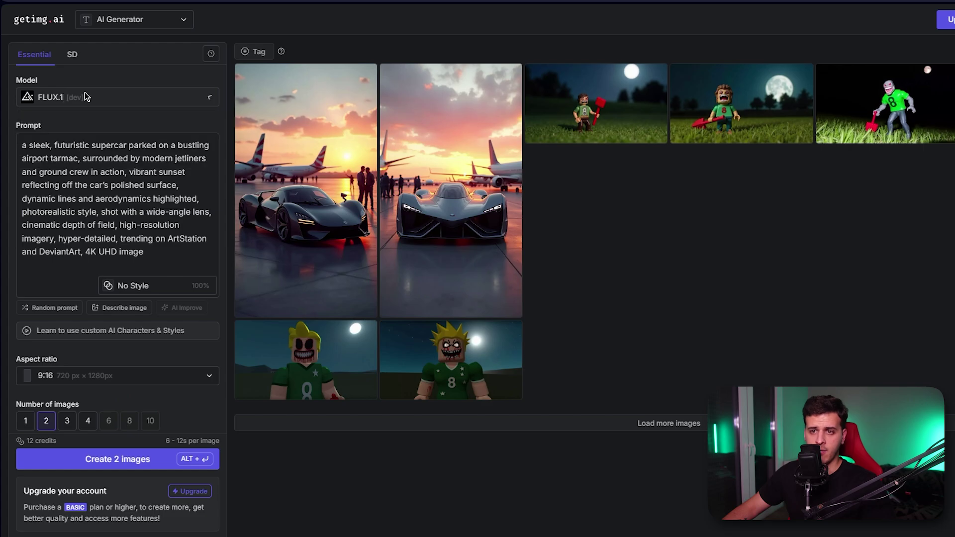
{"action": "left_click_drag", "start_coordinate": [176, 252], "coordinate": [16, 115]}
{"action": "key", "text": "ctrl+v"}
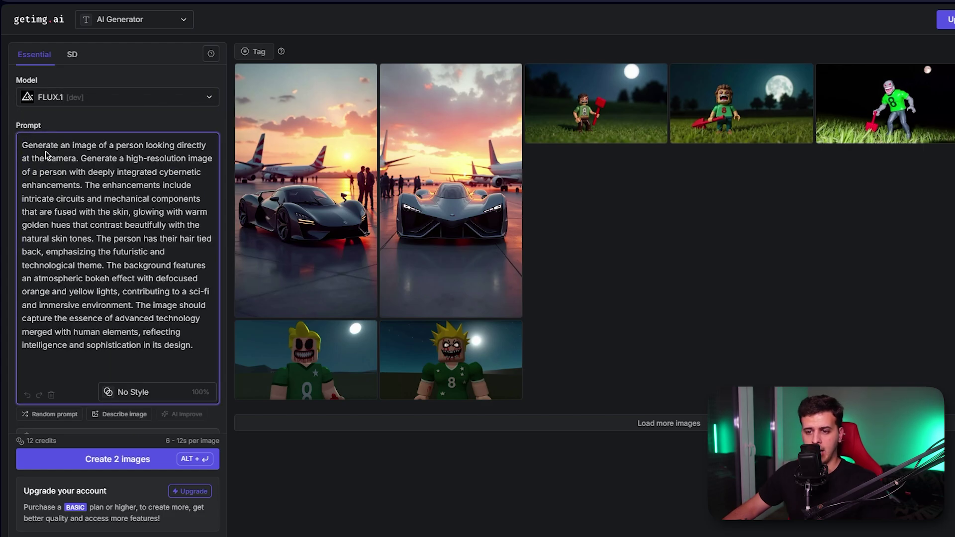
{"action": "scroll", "coordinate": [46, 151], "scroll_direction": "down", "scroll_amount": 3}
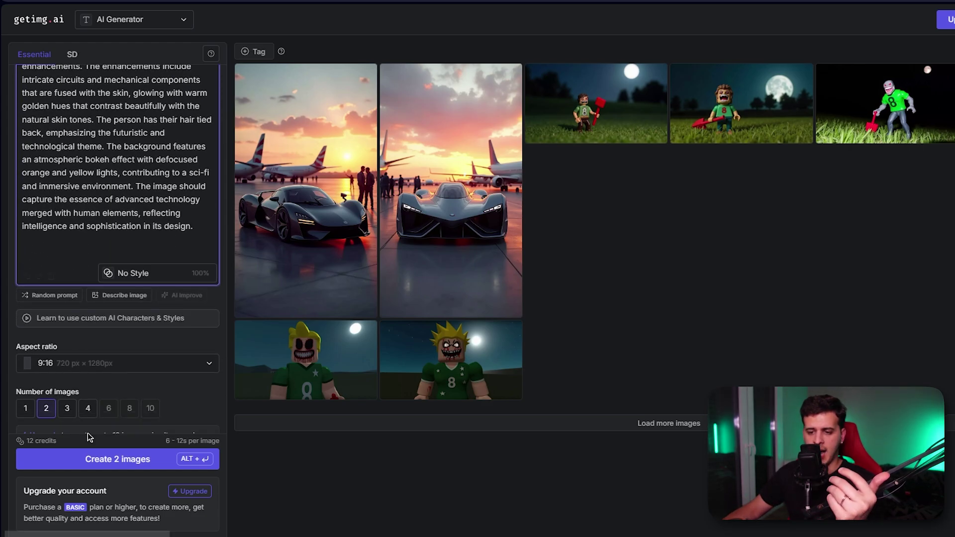
{"action": "left_click", "coordinate": [88, 459]}
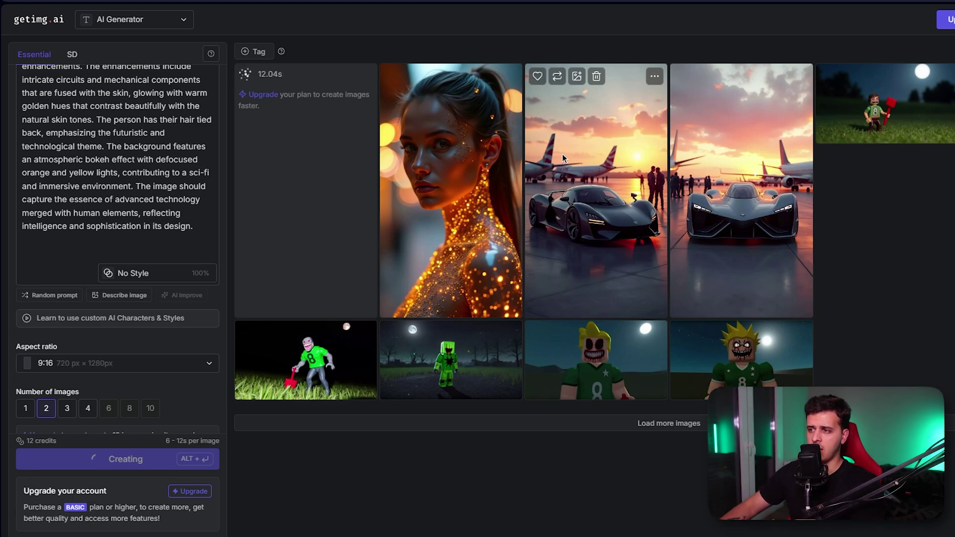
View the first finished portrait, the woman with golden glowing skin, enlarged and close it.
{"action": "left_click", "coordinate": [453, 157]}
{"action": "left_click", "coordinate": [415, 167]}
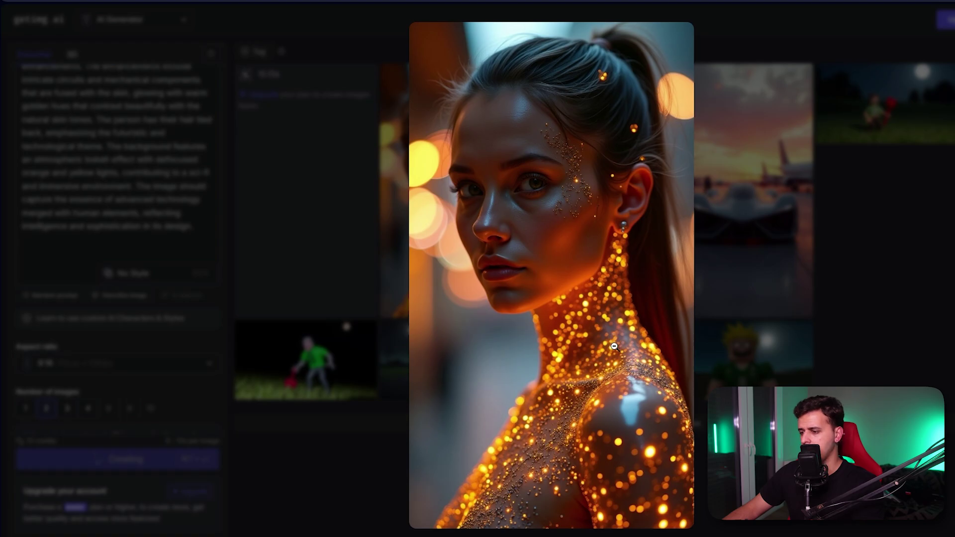
{"action": "left_click", "coordinate": [801, 302]}
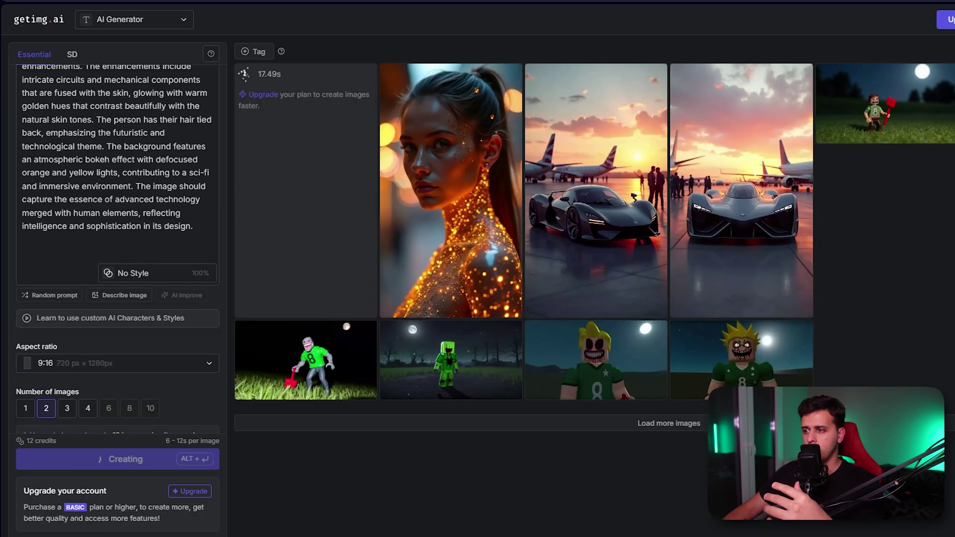
Examine the second generated portrait, the dark-haired woman with the metallic collar, in its details and enlarged views, and close it.
{"action": "left_click", "coordinate": [306, 194]}
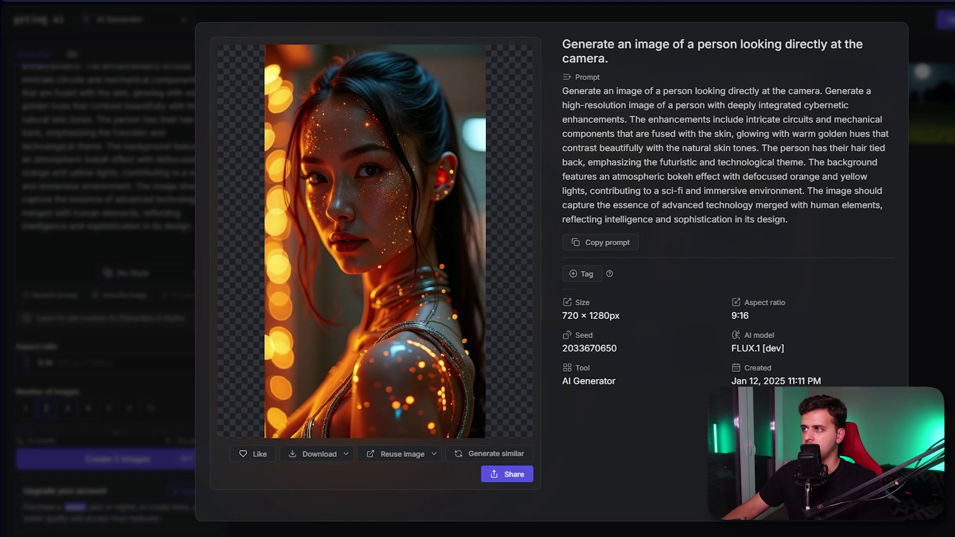
{"action": "left_click", "coordinate": [356, 192]}
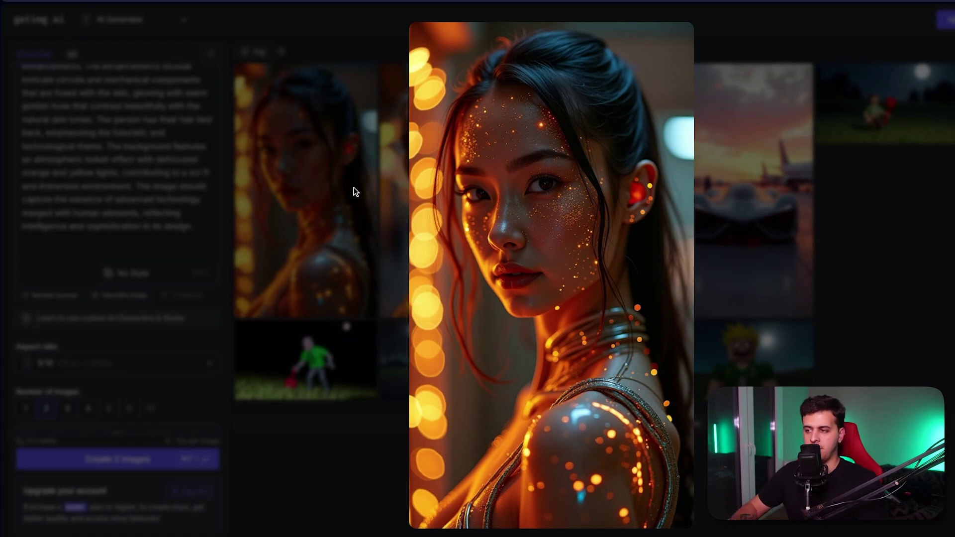
{"action": "left_click", "coordinate": [356, 192]}
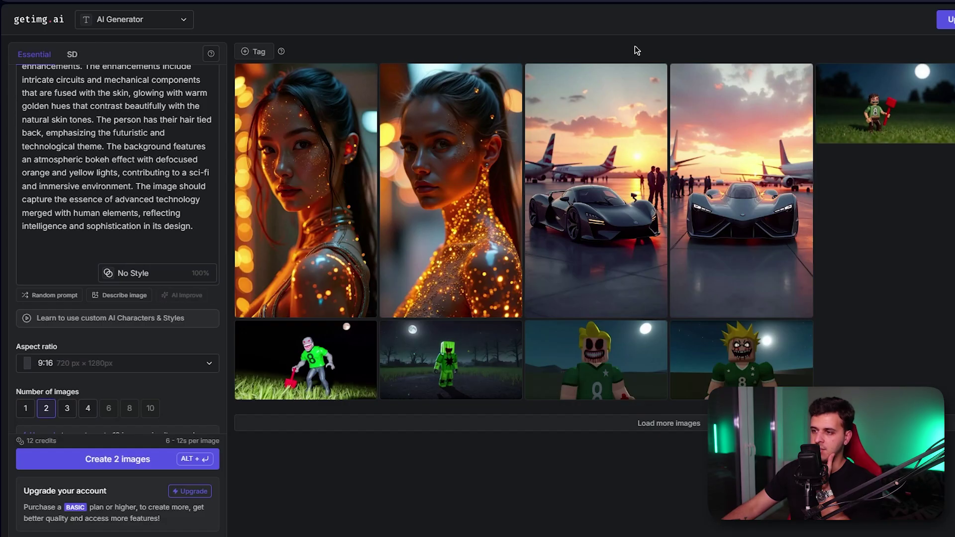
{"action": "left_click", "coordinate": [333, 158]}
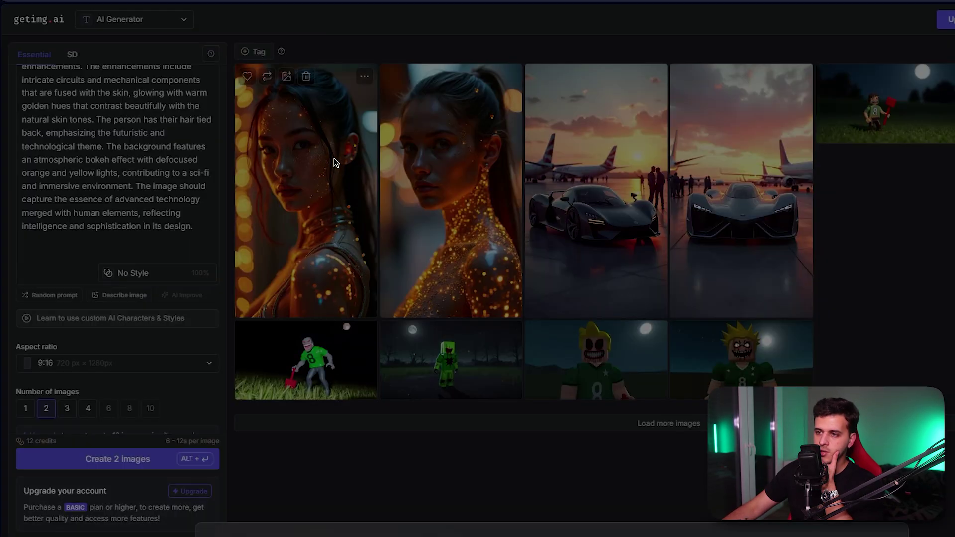
{"action": "left_click", "coordinate": [333, 158]}
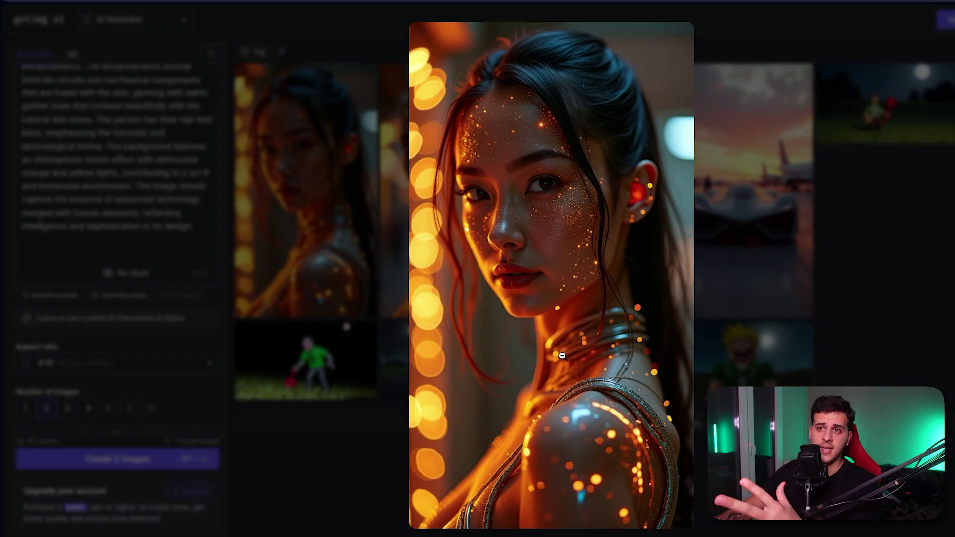
{"action": "left_click", "coordinate": [374, 311]}
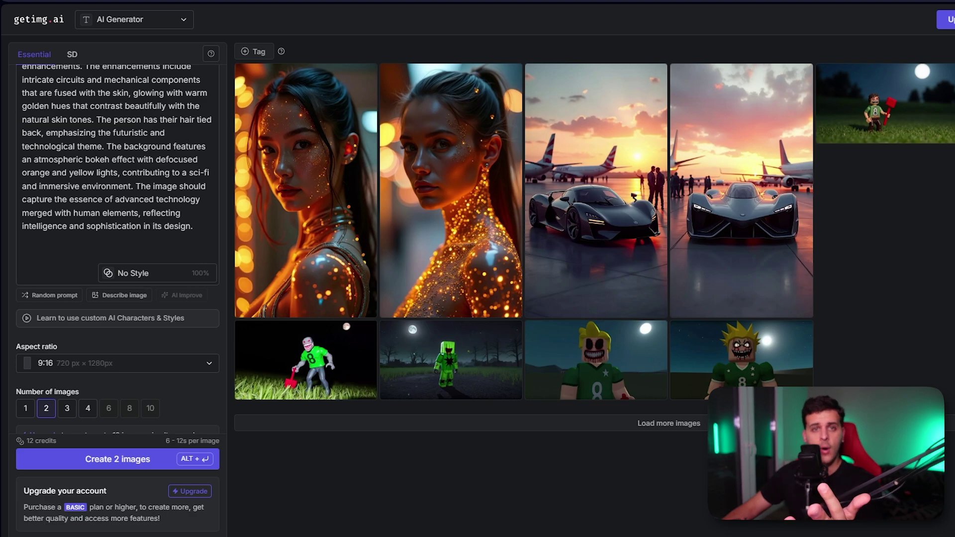
Switch to the Upscaler tool and upscale the portrait of the woman with the metallic collar from the gallery.
{"action": "left_click", "coordinate": [168, 23]}
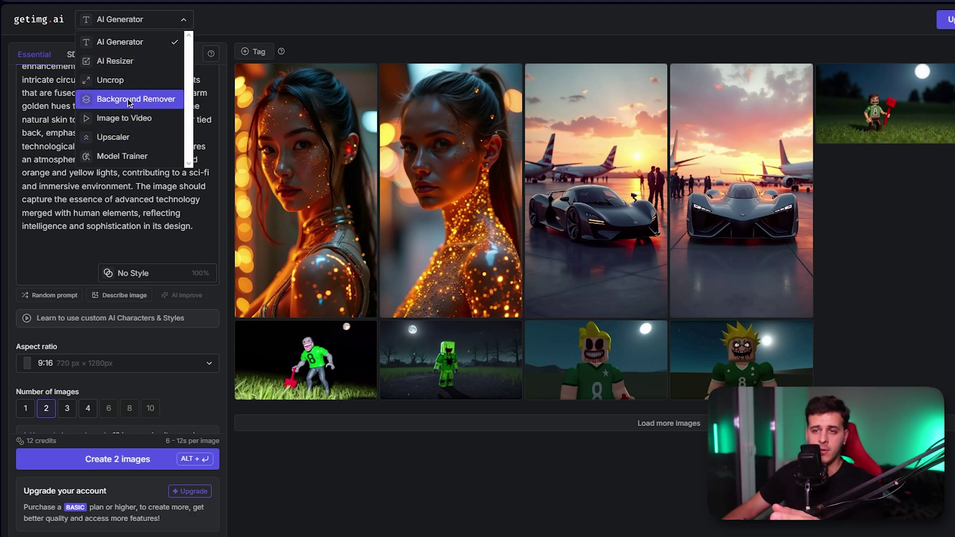
{"action": "left_click", "coordinate": [112, 139]}
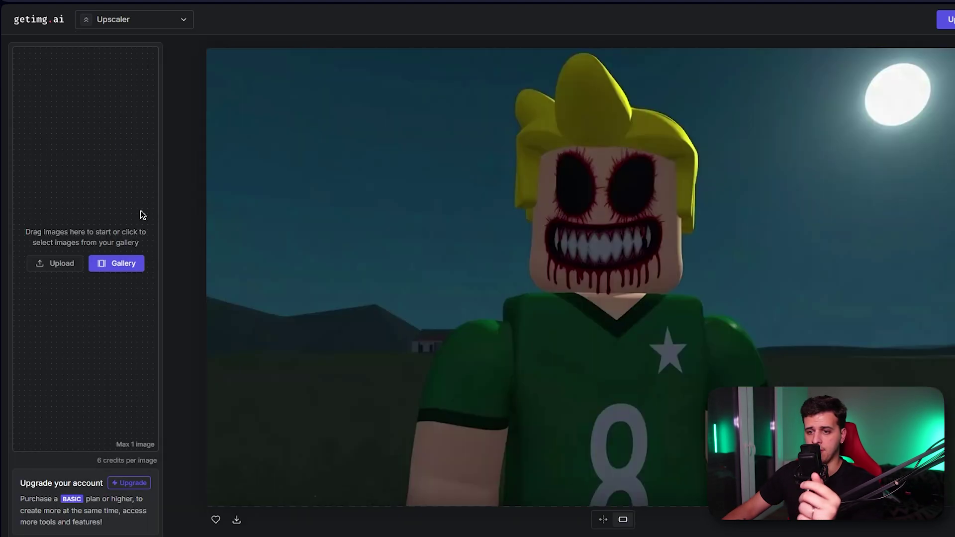
{"action": "left_click", "coordinate": [111, 264]}
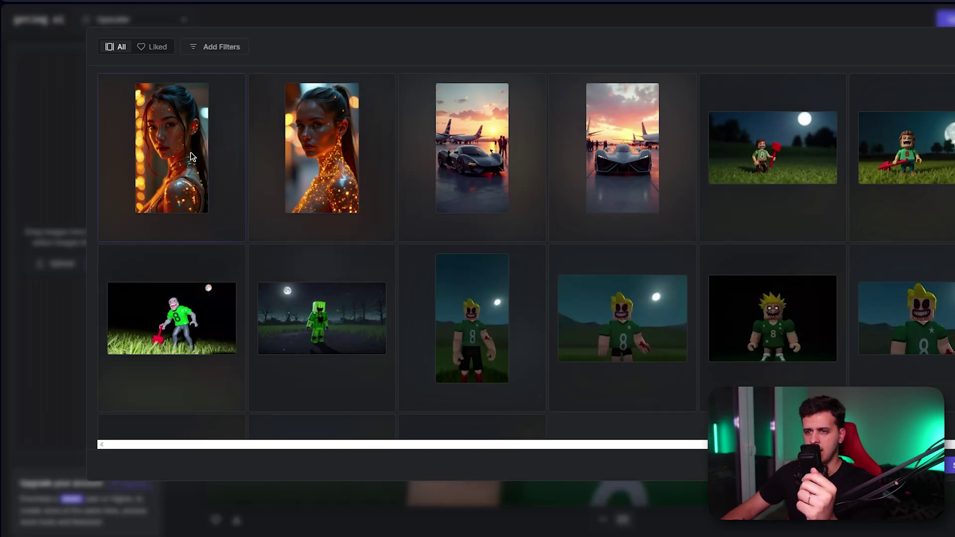
{"action": "left_click", "coordinate": [218, 184]}
{"action": "left_click", "coordinate": [950, 465]}
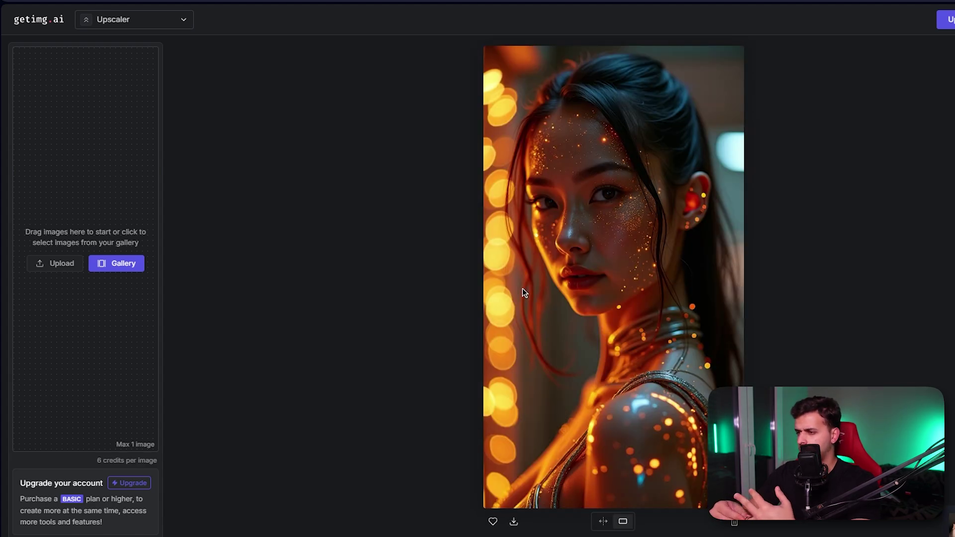
Compare the portrait before and after upscaling by sweeping the comparison divider to the image's left edge.
{"action": "left_click", "coordinate": [603, 521]}
{"action": "left_click_drag", "start_coordinate": [614, 277], "coordinate": [483, 290]}
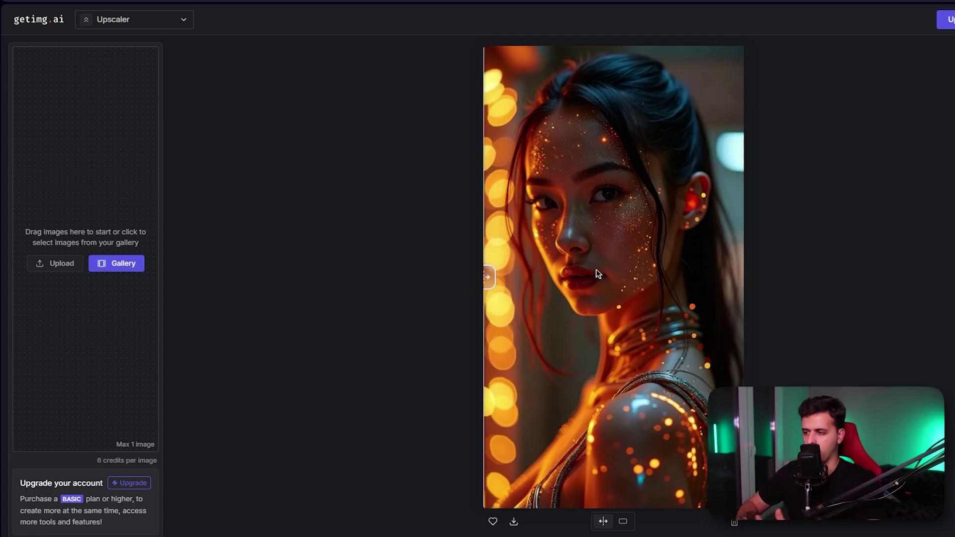